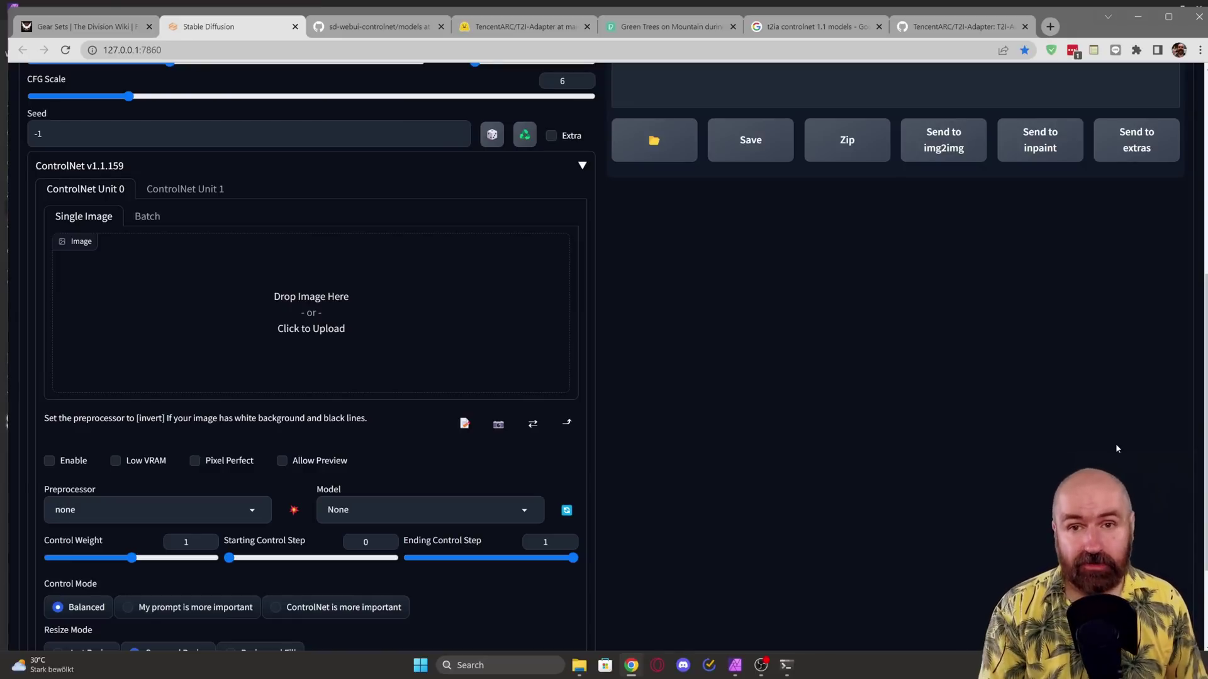
# Step: Switch to the TencentARC T2I-Adapter models page on Hugging Face
pyautogui.click(522, 32)
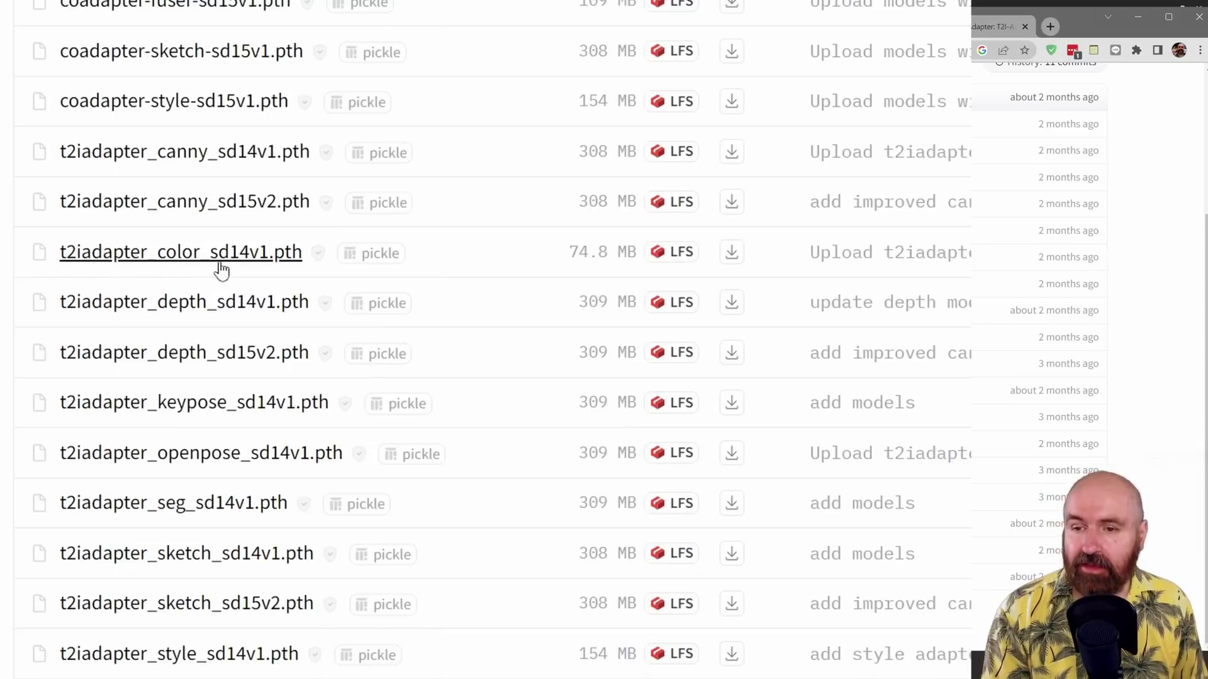
# Step: Download the t2iadapter_color_sd14v1.pth model file from Hugging Face
pyautogui.click(731, 255)
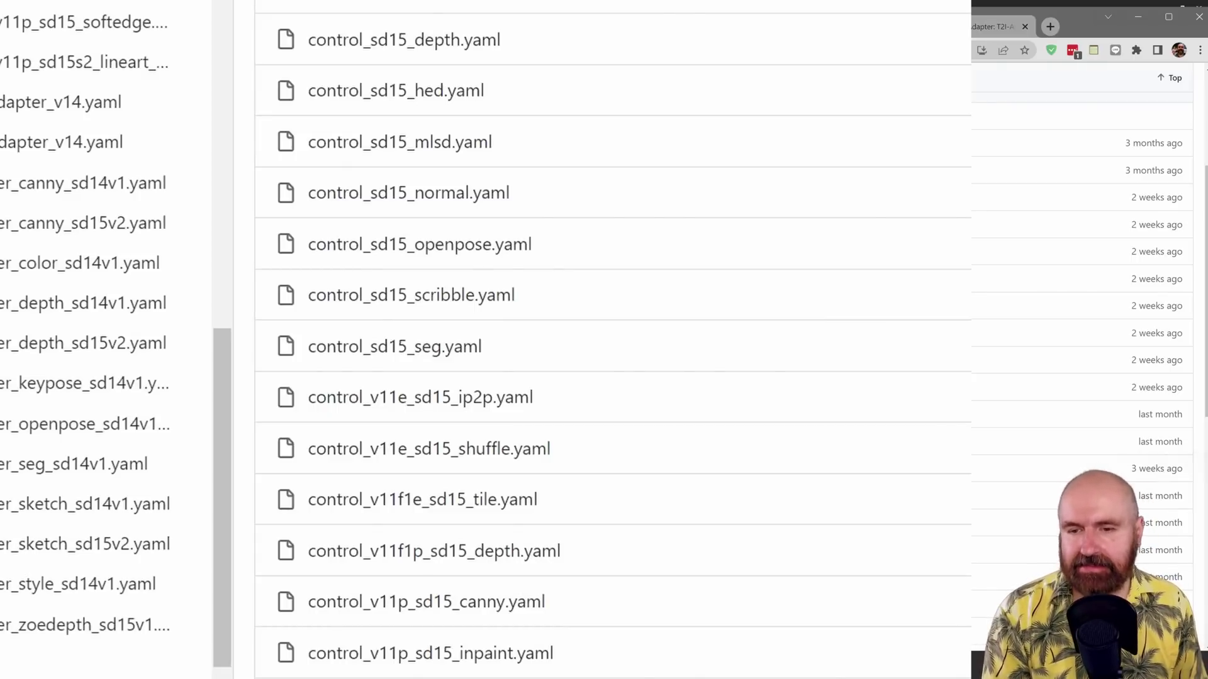
# Step: Find t2iadapter_color_sd14v1.yaml in the GitHub configs, then bring up the A1111 folder in File Explorer
pyautogui.scroll(-10, 614, 340)
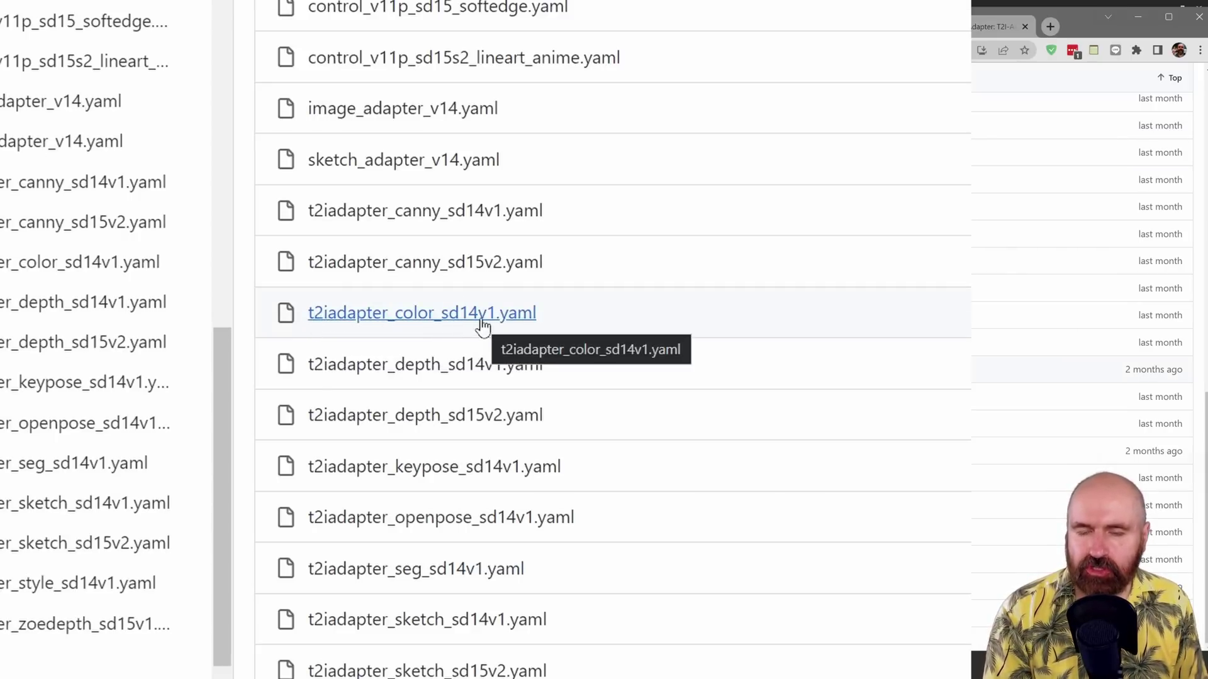
pyautogui.hotkey('alt', 'Tab')
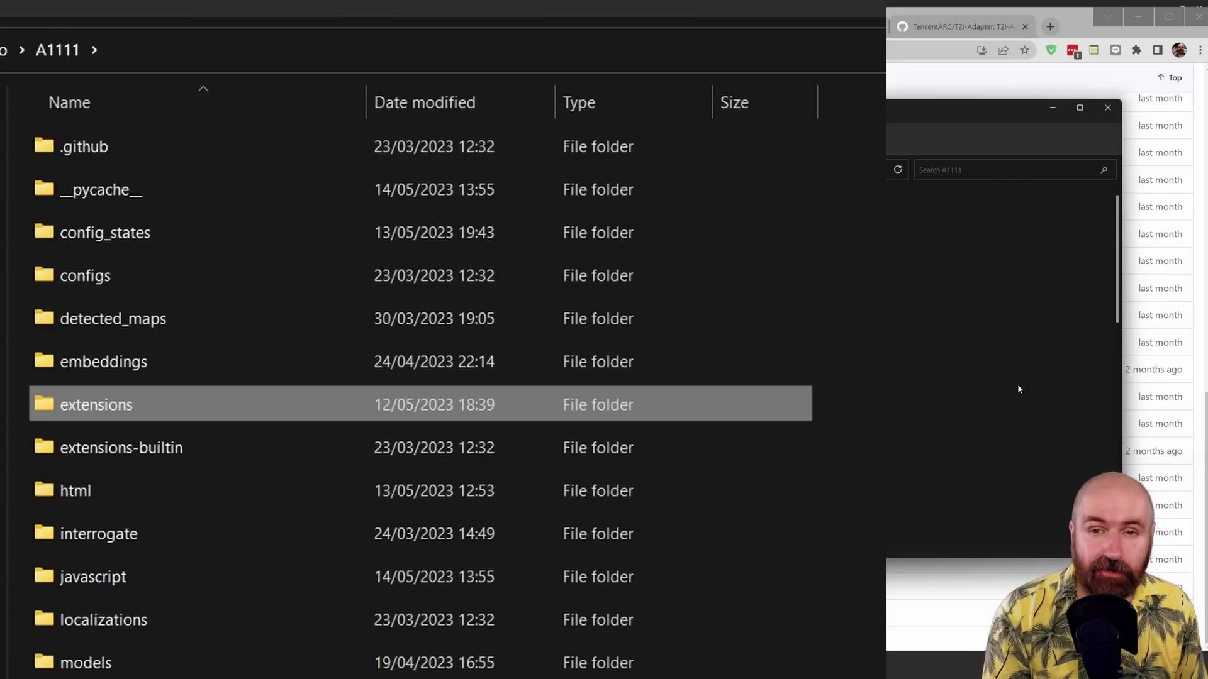
# Step: Open the extensions > sd-webui-controlnet > models folder of the A1111 install
pyautogui.press('Return')
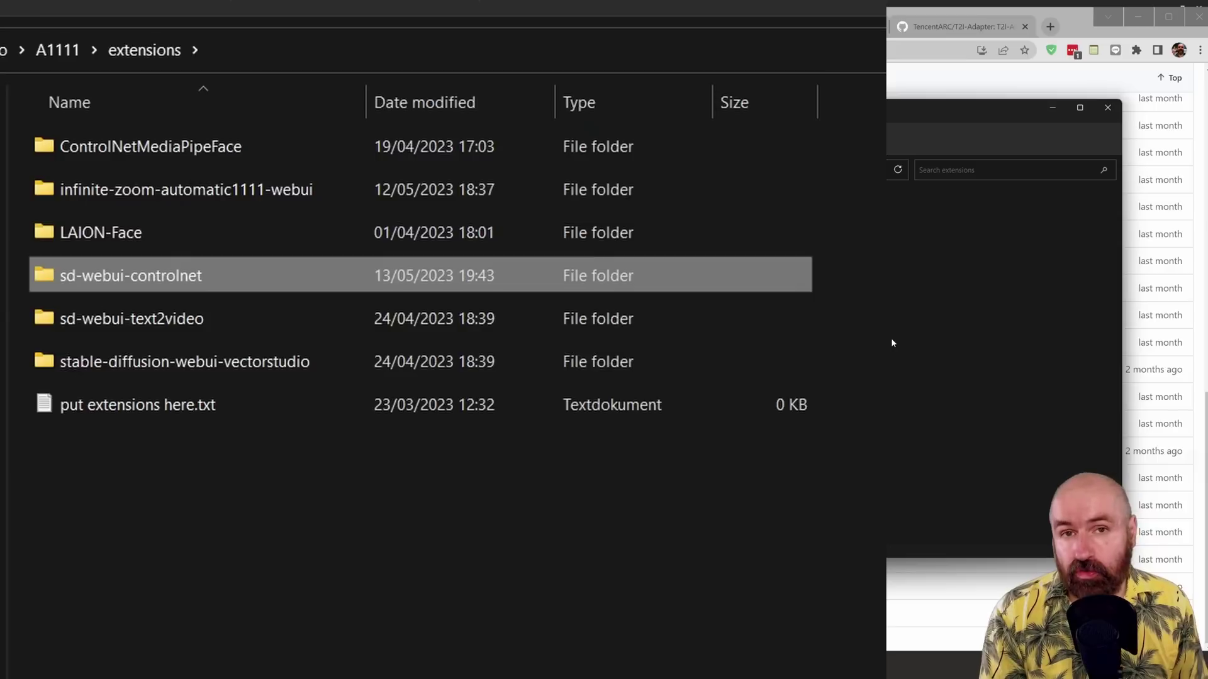
pyautogui.press('Return')
pyautogui.press('m')
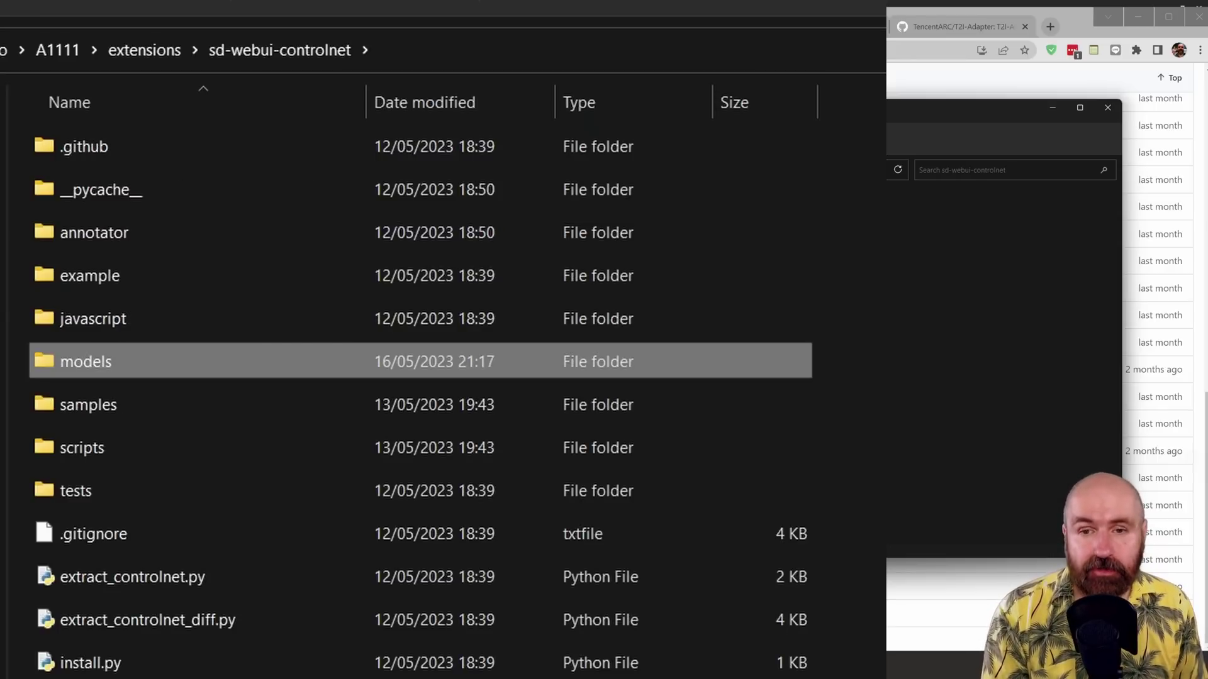
pyautogui.press('Return')
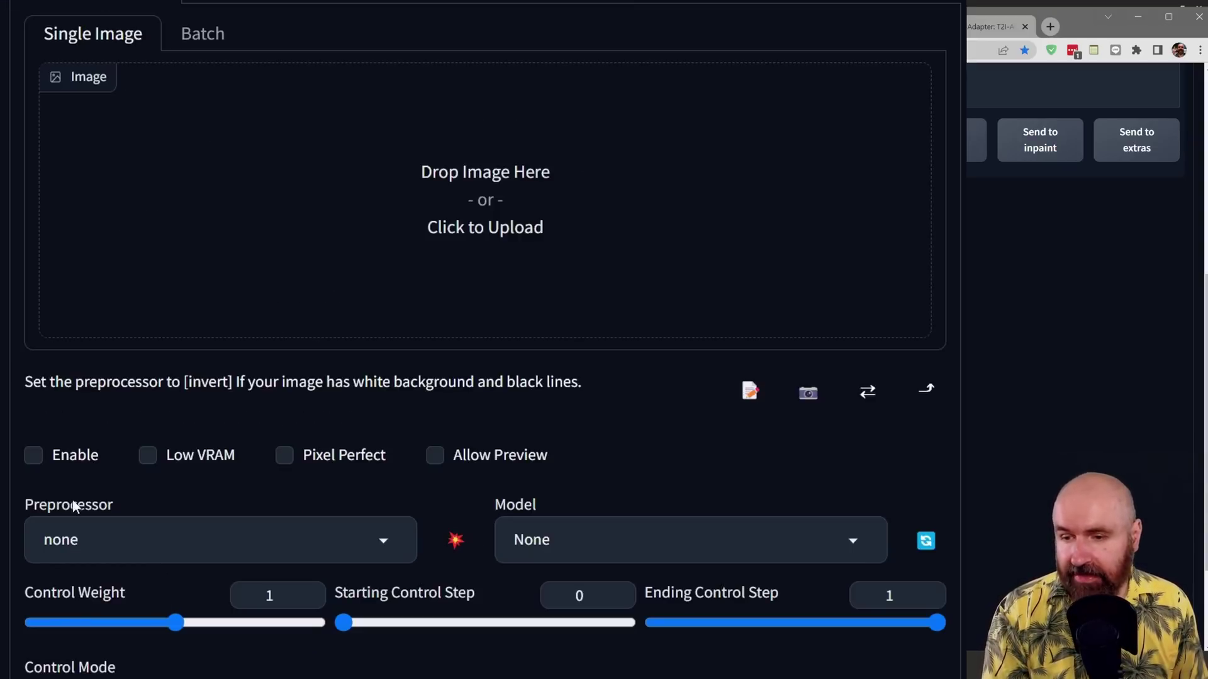
# Step: Give ControlNet Unit 0 the t2ia_color_grid preprocessor and t2iadapter_color_sd14v1 [8522029d] model
pyautogui.click(359, 541)
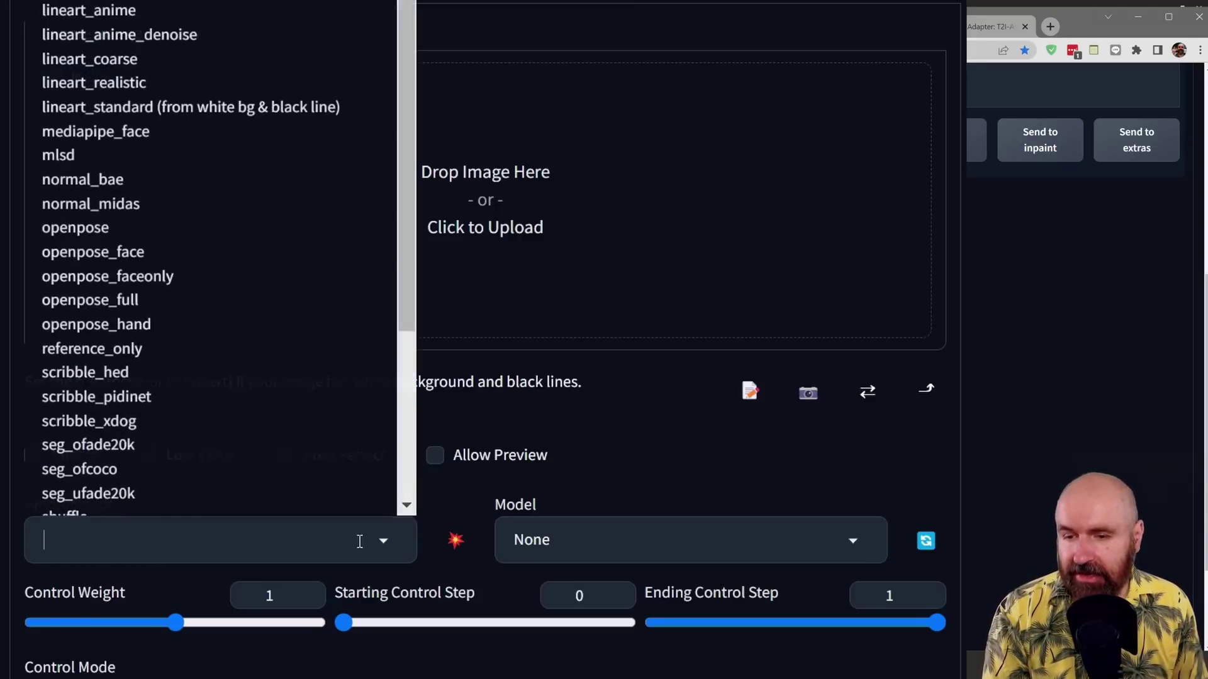
pyautogui.scroll(-3, 302, 465)
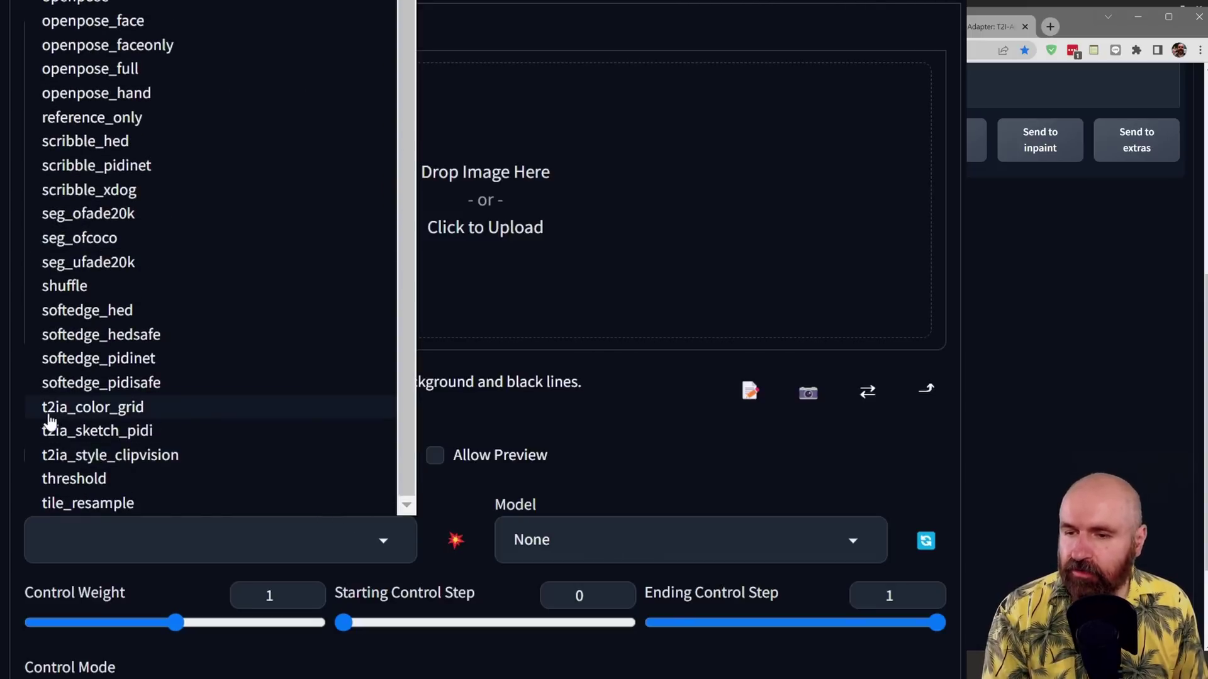
pyautogui.click(117, 415)
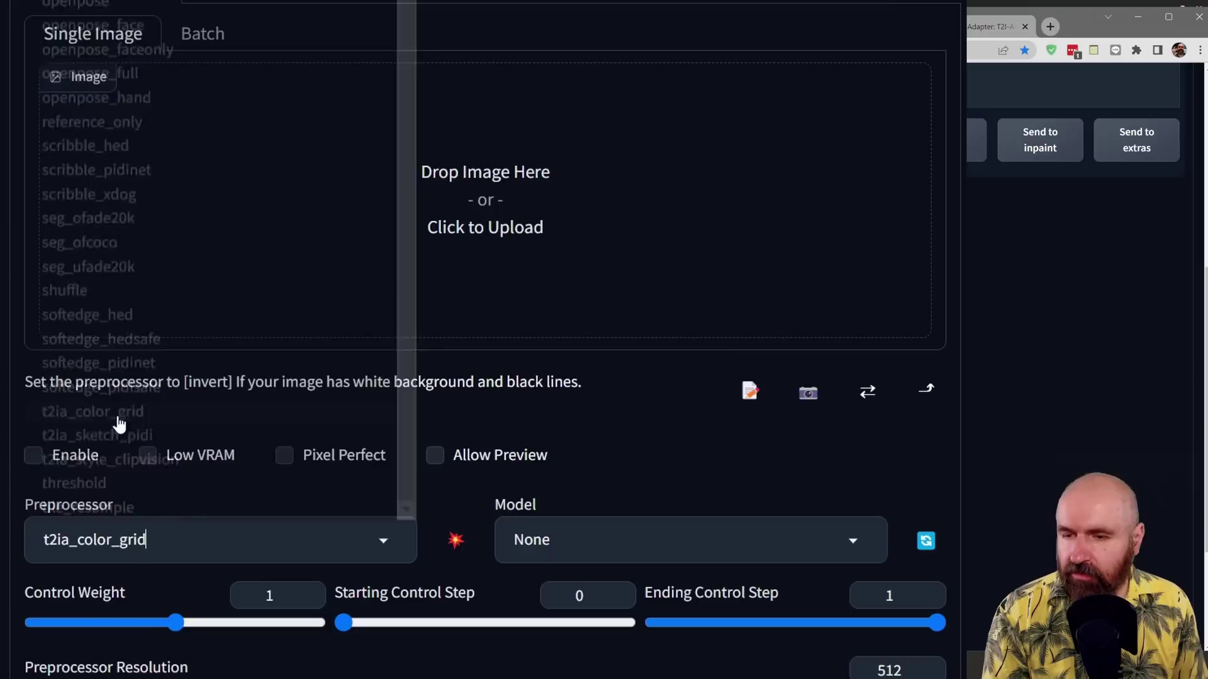
pyautogui.click(639, 544)
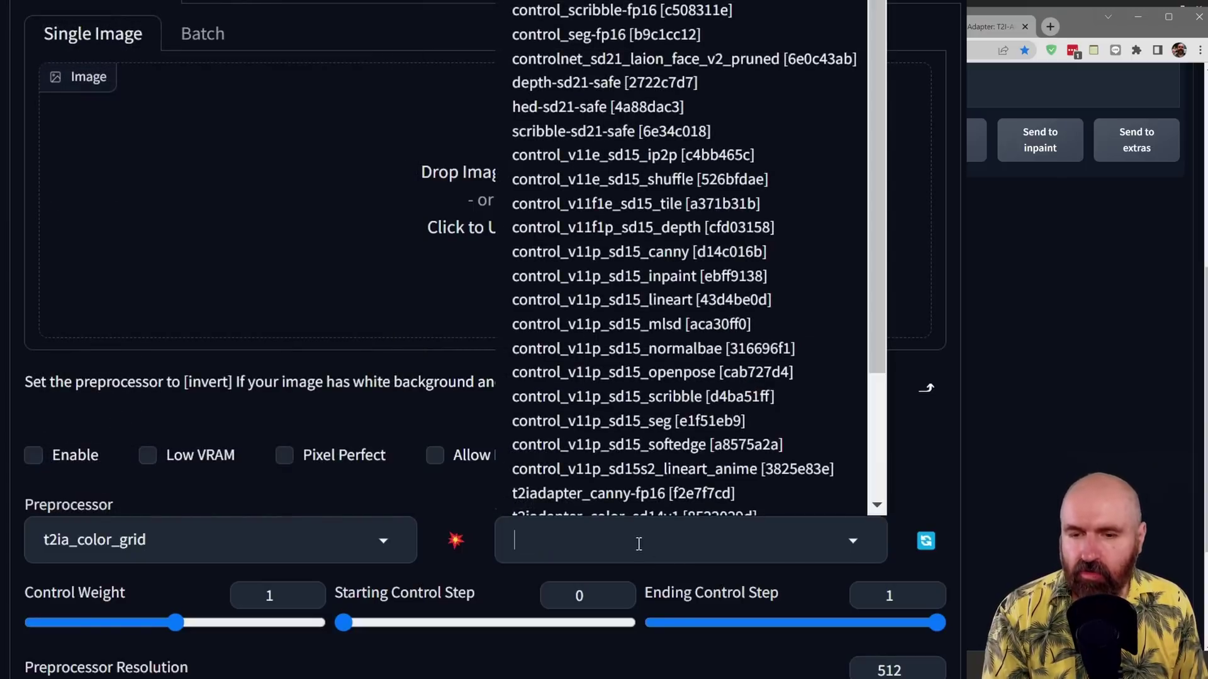
pyautogui.scroll(-3, 641, 503)
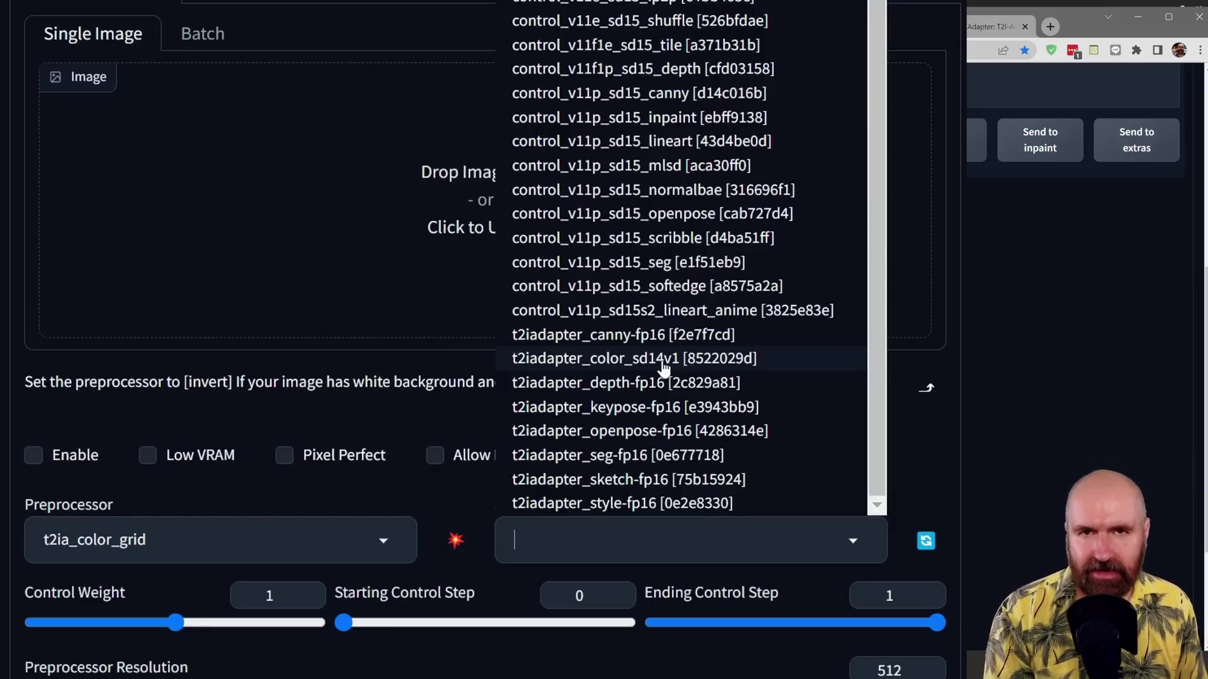
pyautogui.click(661, 360)
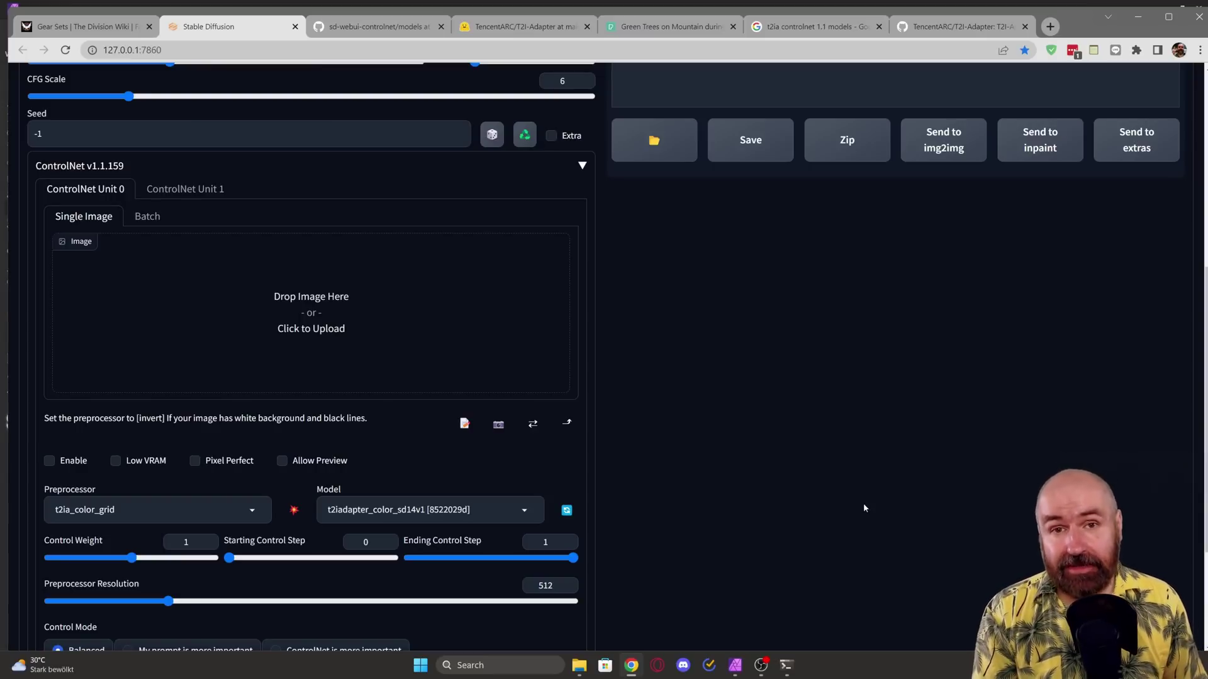
# Step: Copy the pink-sunset mountain photo from Pexels to the clipboard and switch to Affinity Photo 2
pyautogui.hotkey('ctrl', '5')
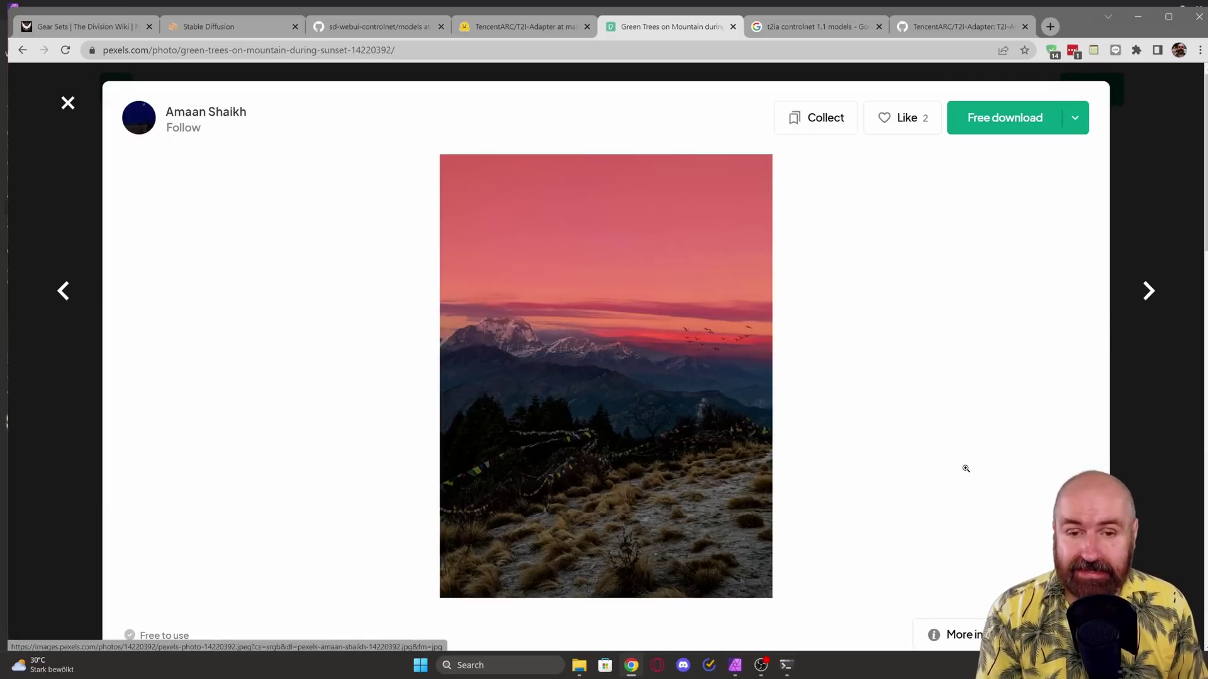
pyautogui.rightClick(636, 292)
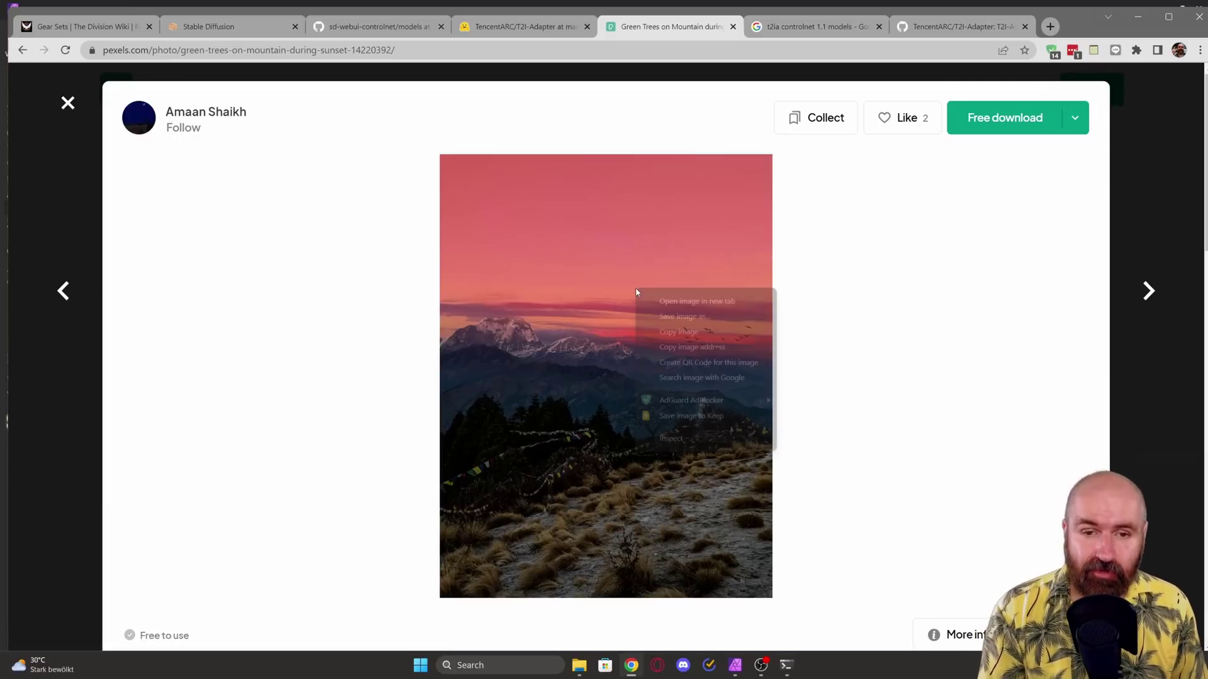
pyautogui.click(685, 333)
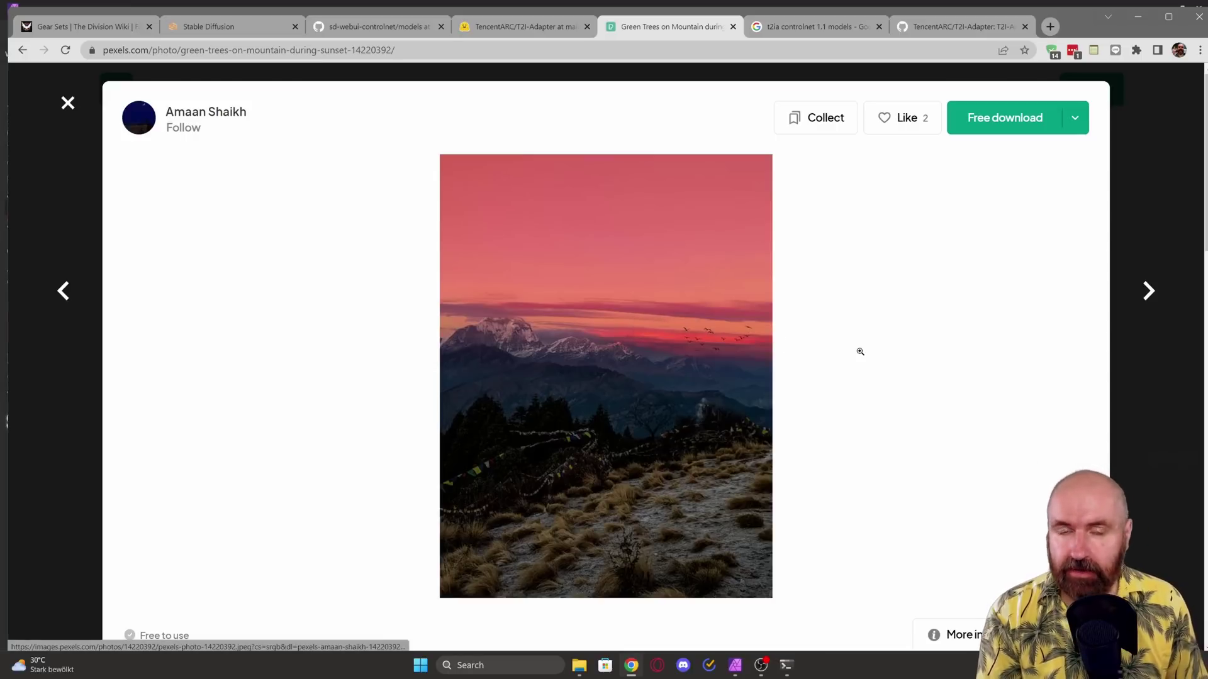
pyautogui.hotkey('alt', 'Tab')
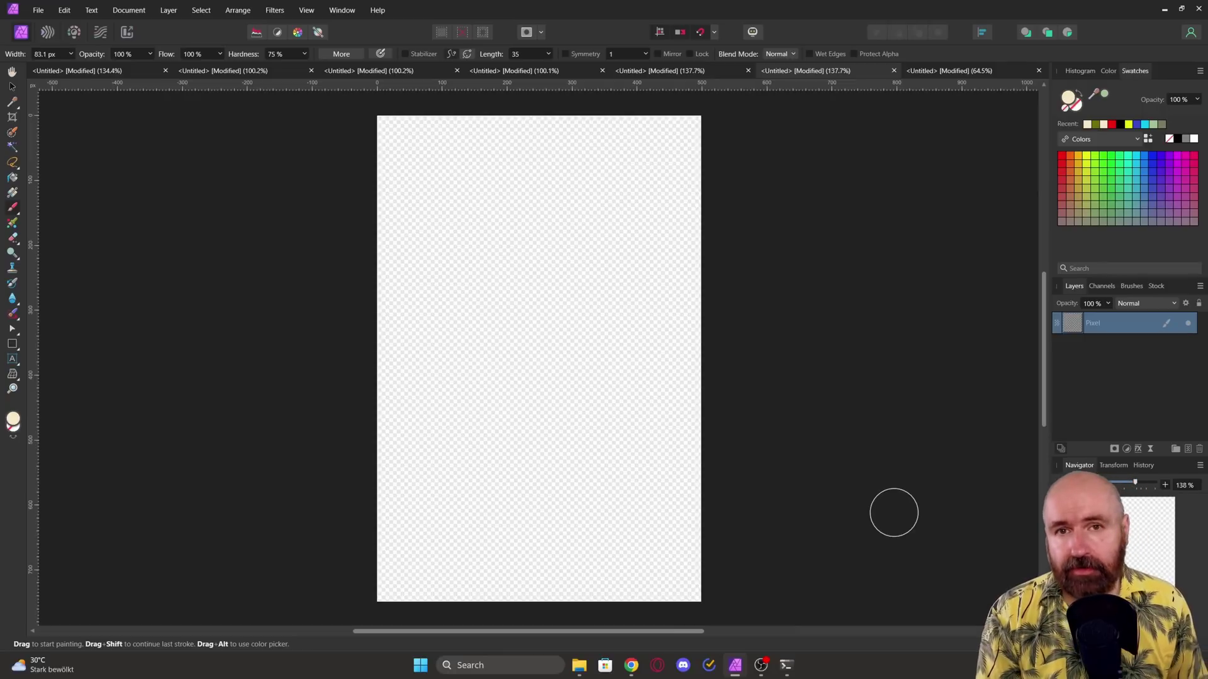
# Step: Paste the sunset photo, then shift and enlarge it to cover the whole canvas
pyautogui.hotkey('ctrl', 'v')
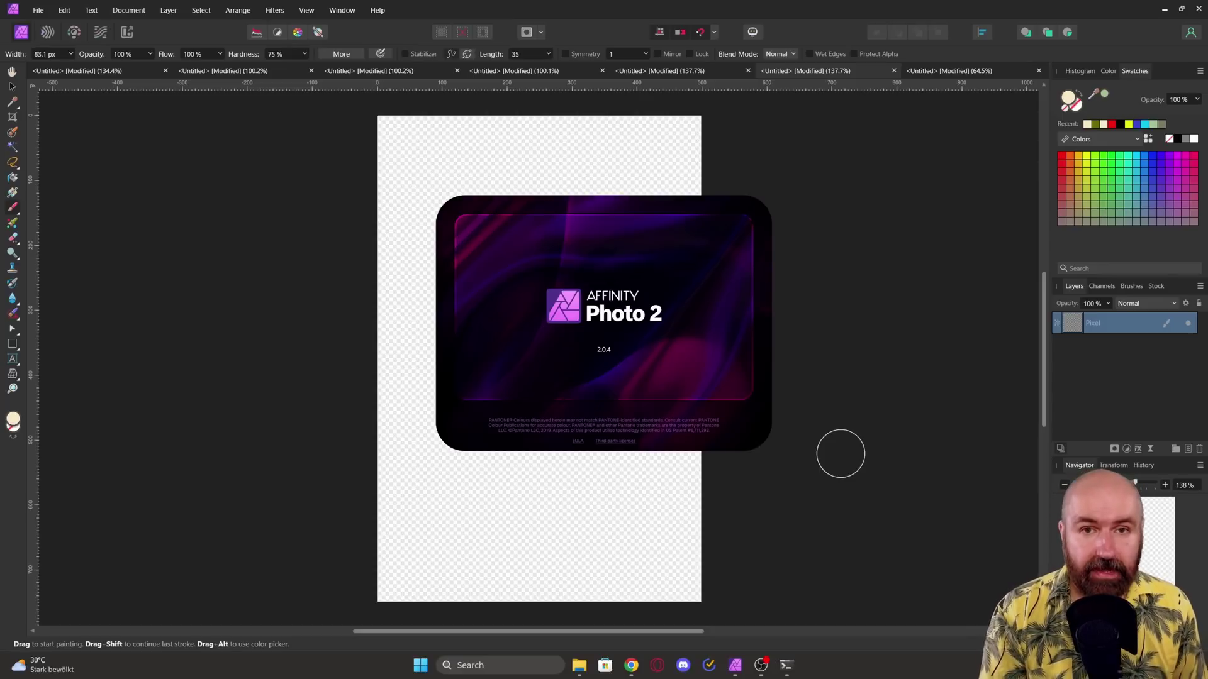
pyautogui.hotkey('ctrl', 'v')
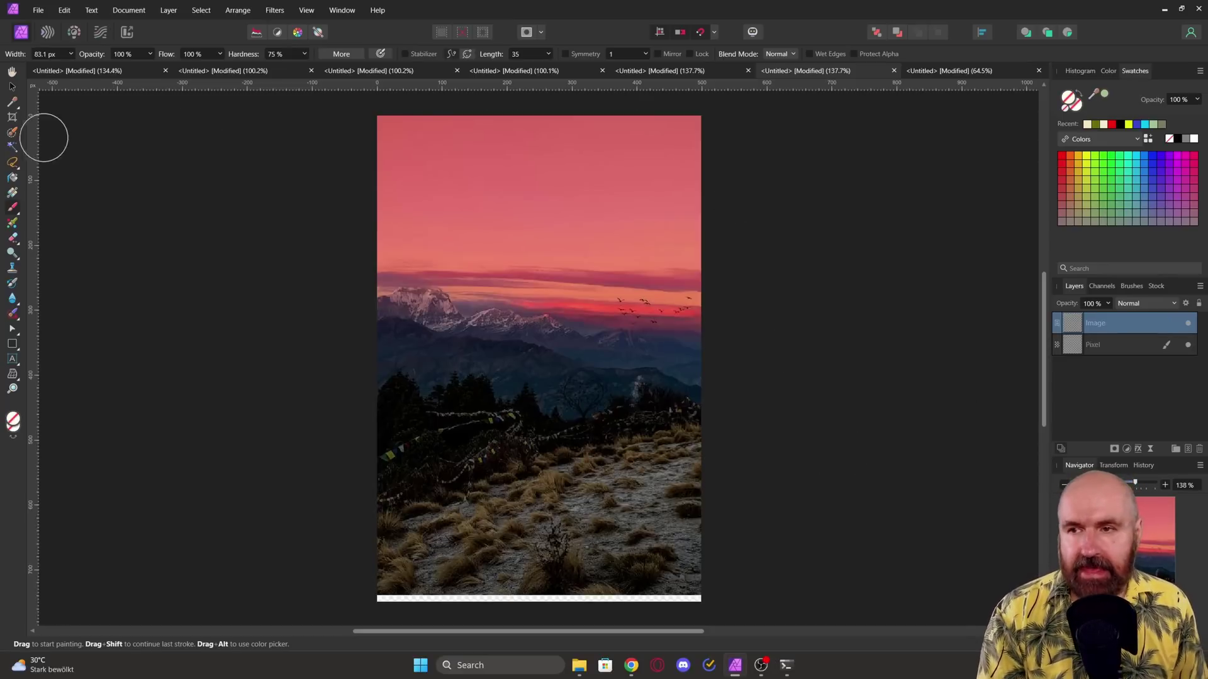
pyautogui.click(12, 86)
pyautogui.moveTo(521, 243); pyautogui.dragTo(523, 250)
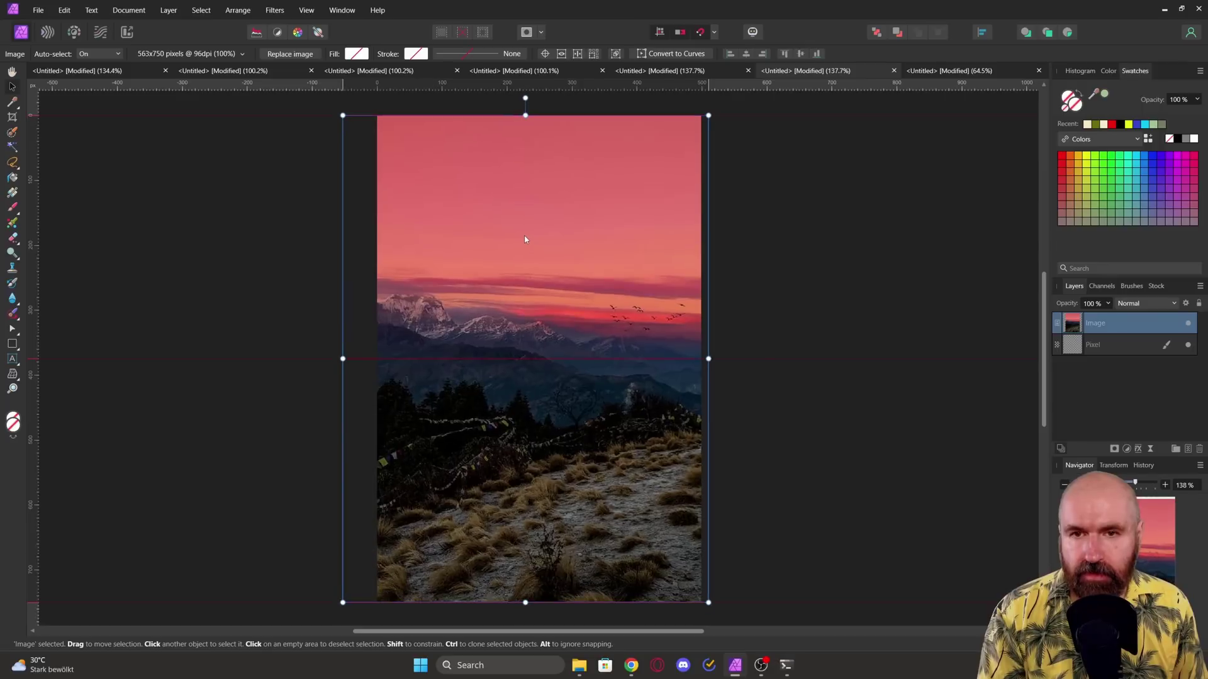
pyautogui.moveTo(712, 603); pyautogui.dragTo(717, 612)
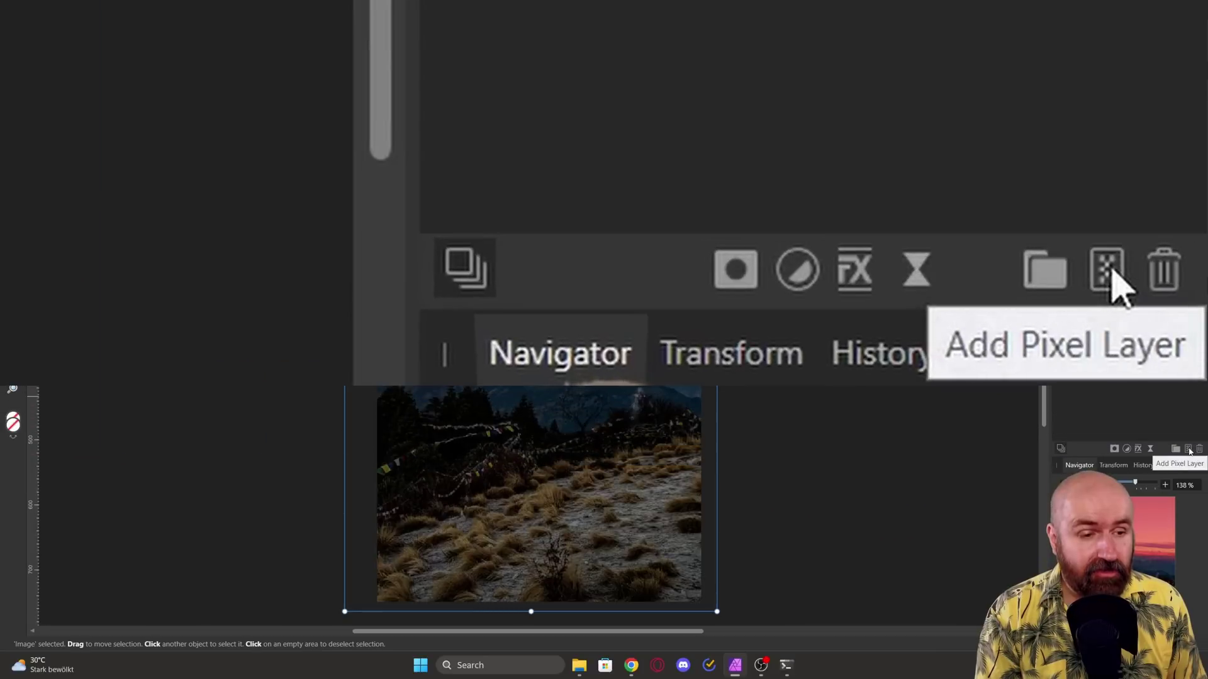
# Step: Add an empty Pixel layer, pick the Paint Brush Tool, and show the Swatches panel
pyautogui.click(1189, 449)
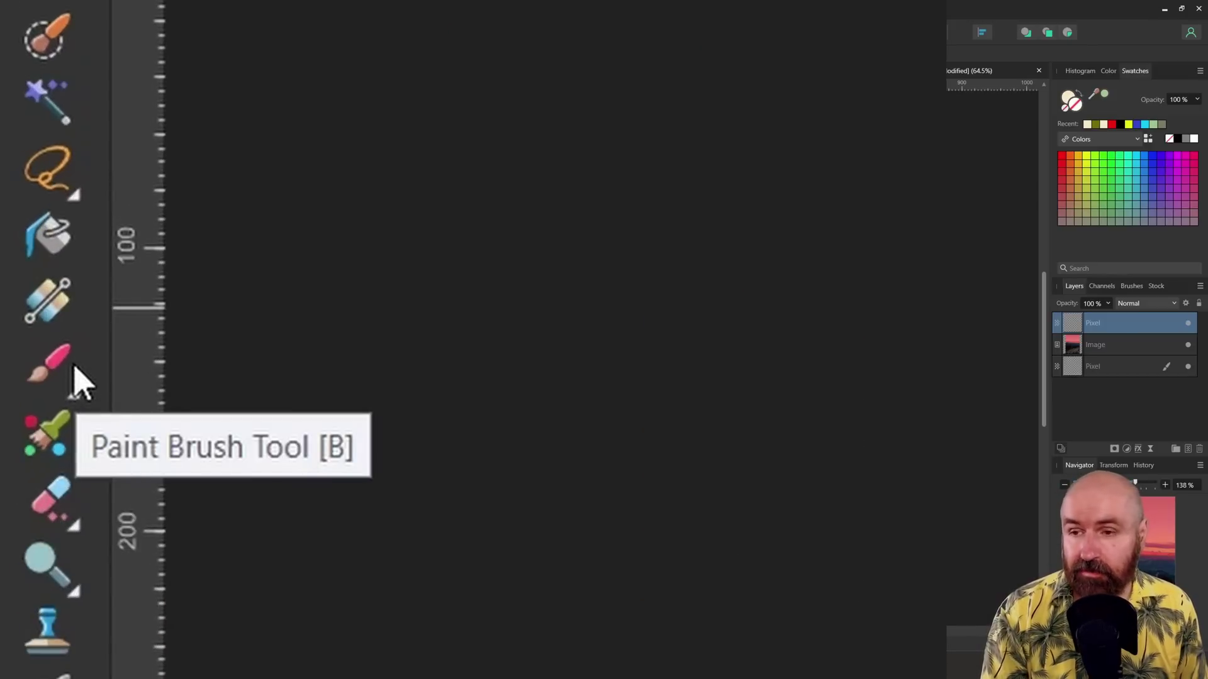
pyautogui.click(14, 208)
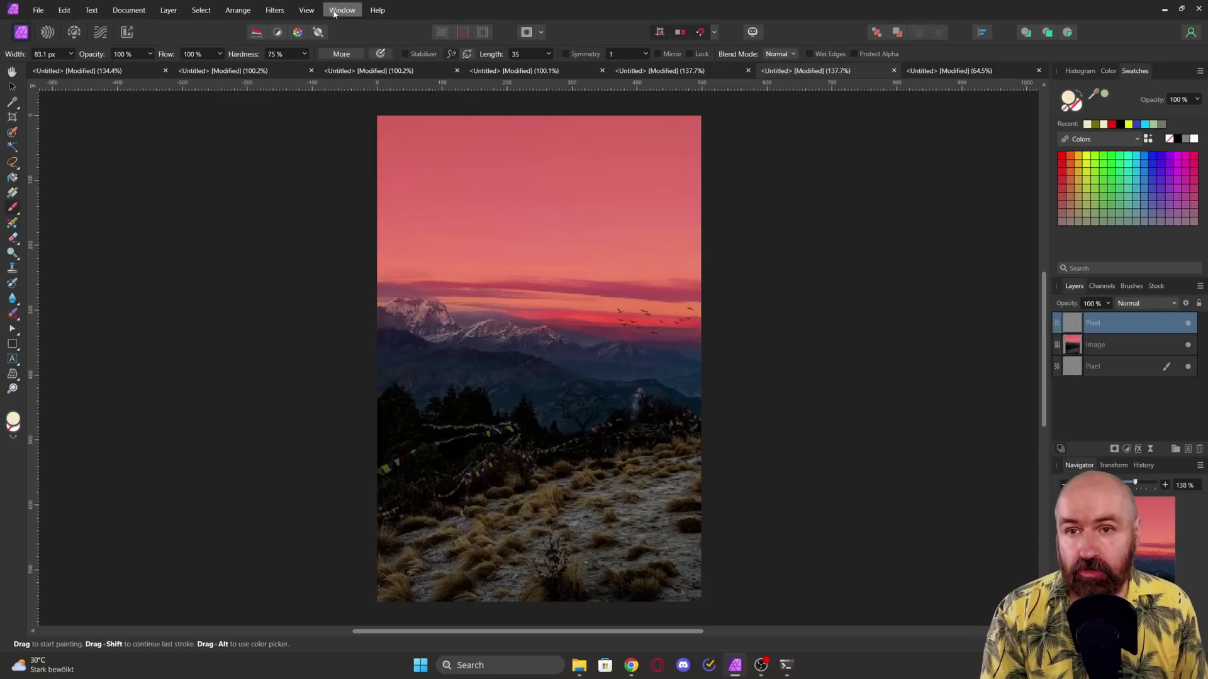
pyautogui.click(335, 11)
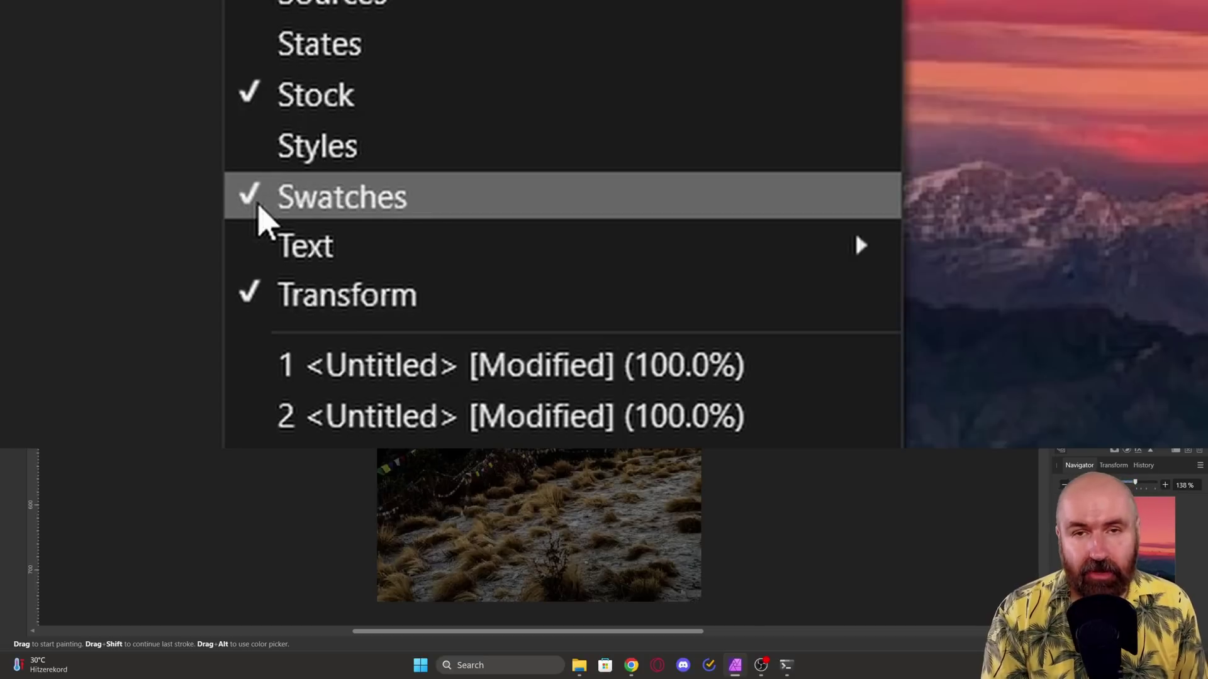
pyautogui.click(259, 203)
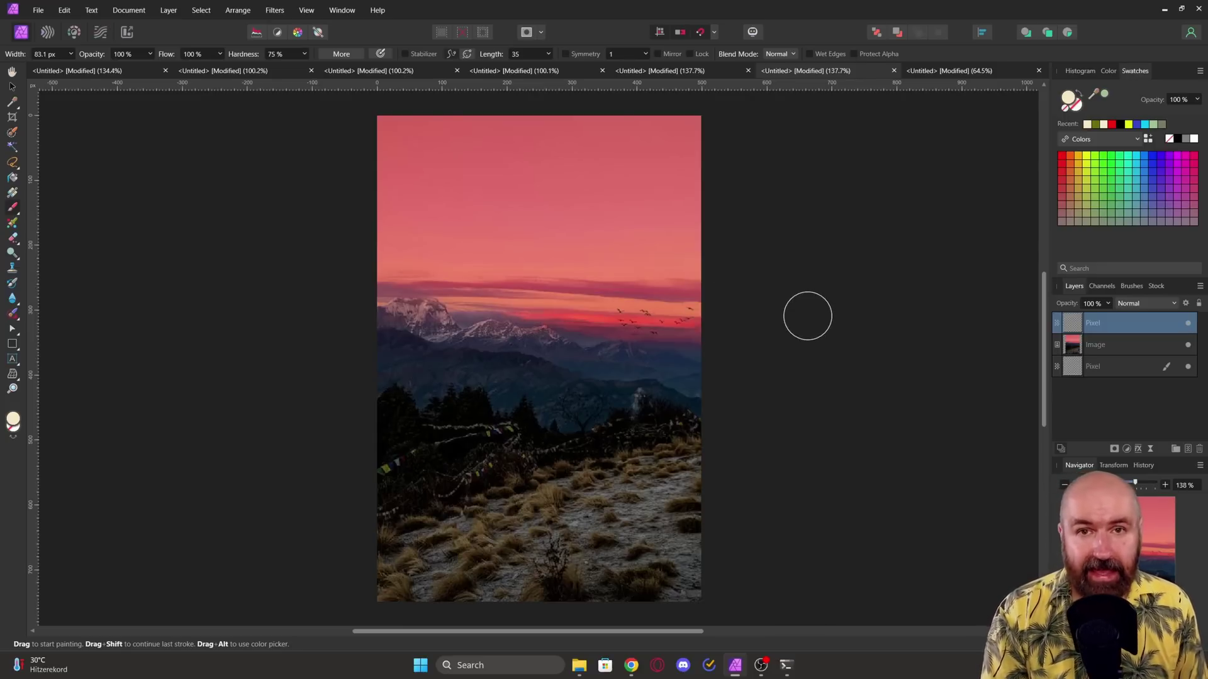
# Step: Paint red trousers rising from the bottom of the photo with two strokes
pyautogui.click(1063, 157)
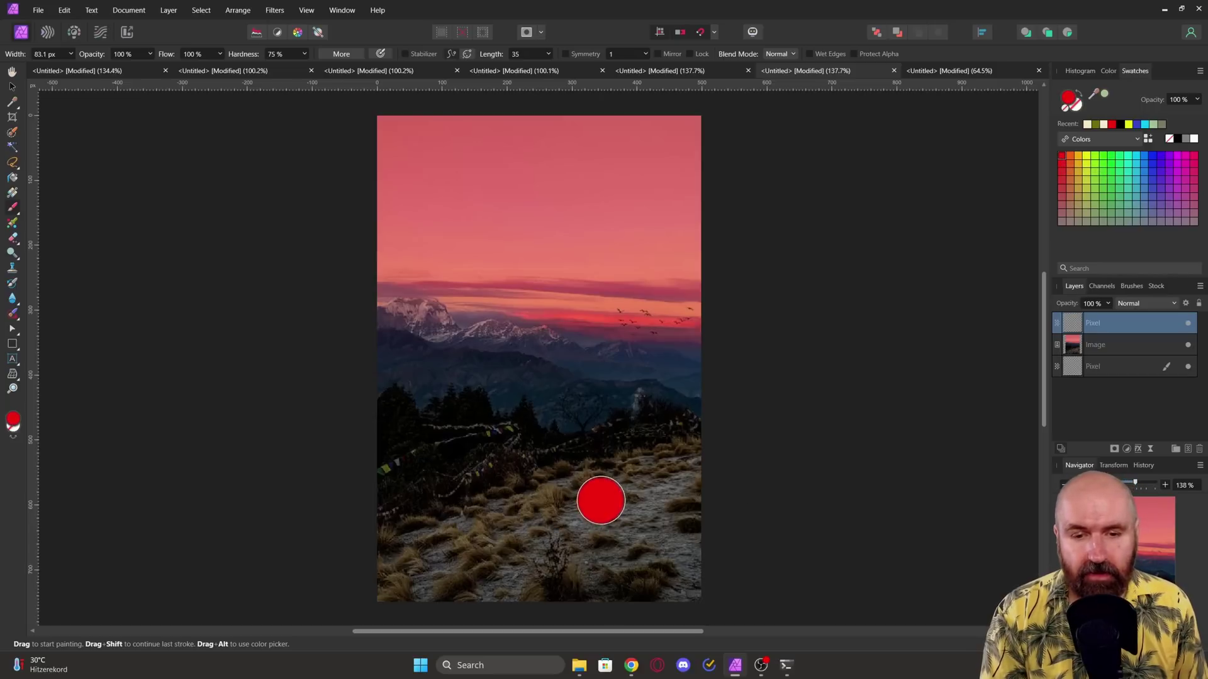
pyautogui.moveTo(593, 493); pyautogui.dragTo(596, 593)
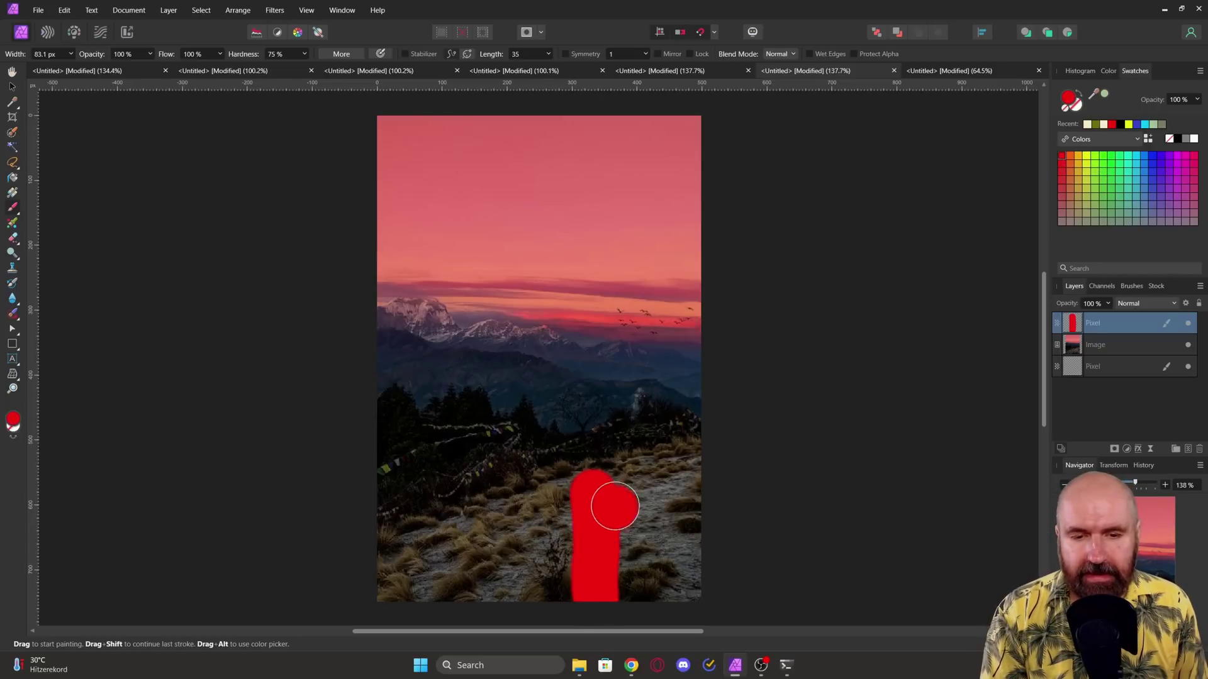
pyautogui.moveTo(607, 500); pyautogui.dragTo(607, 598)
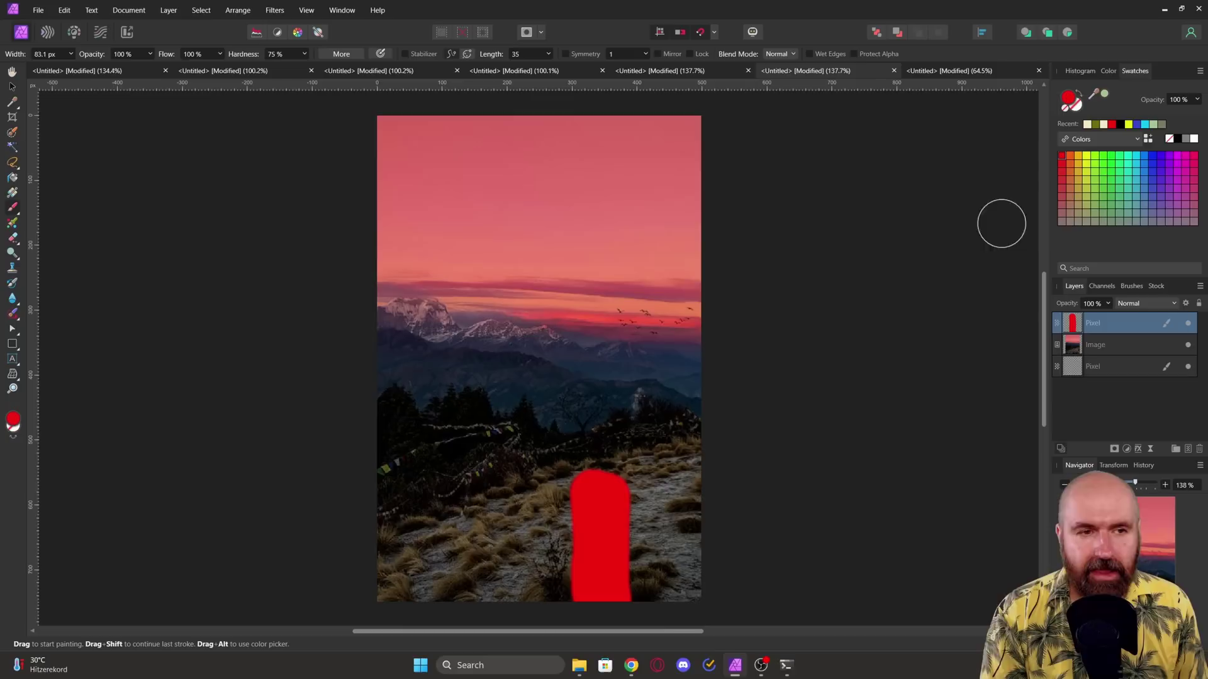
# Step: Paint a yellow raincoat body above the red trousers
pyautogui.click(1086, 156)
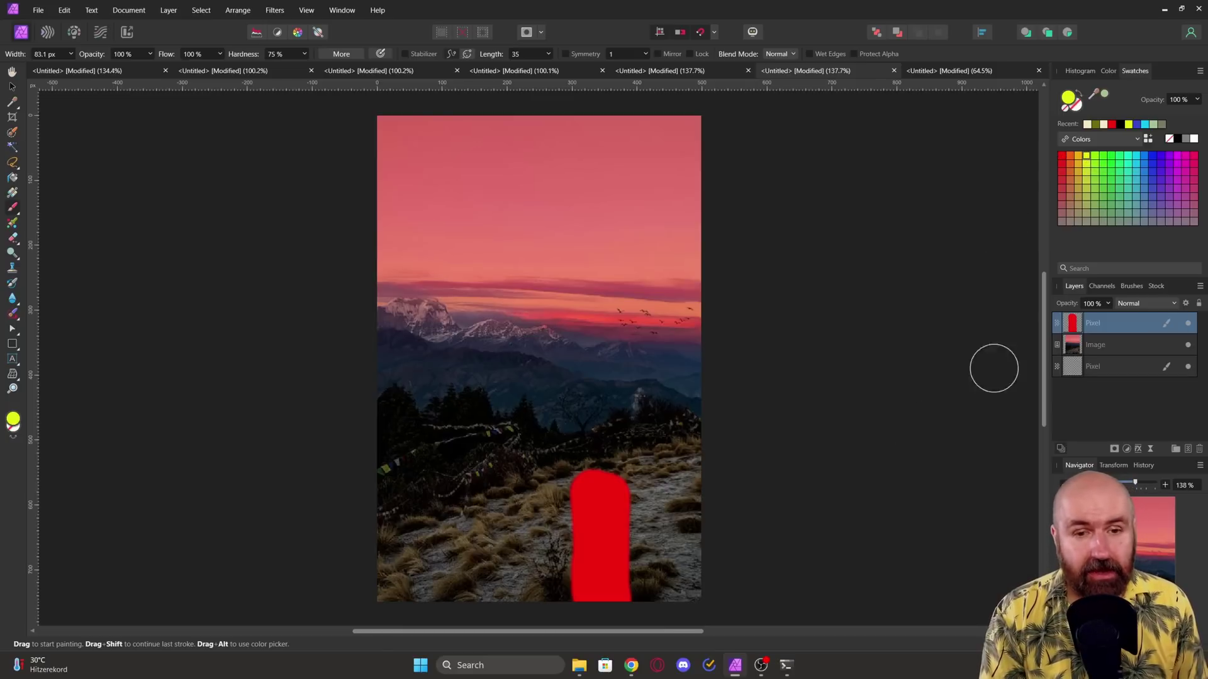
pyautogui.click(596, 395)
pyautogui.moveTo(596, 395); pyautogui.dragTo(589, 382)
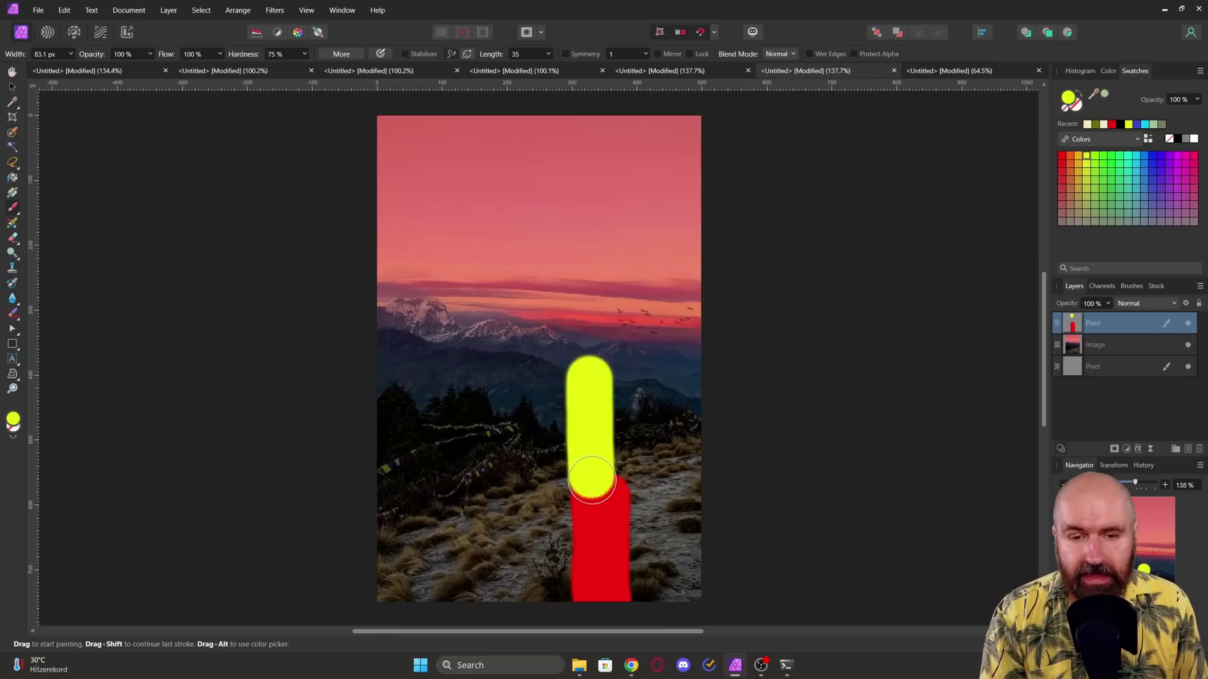
pyautogui.moveTo(591, 479)
pyautogui.mouseDown()
pyautogui.moveTo(595, 501)
pyautogui.moveTo(598, 378)
pyautogui.mouseUp()
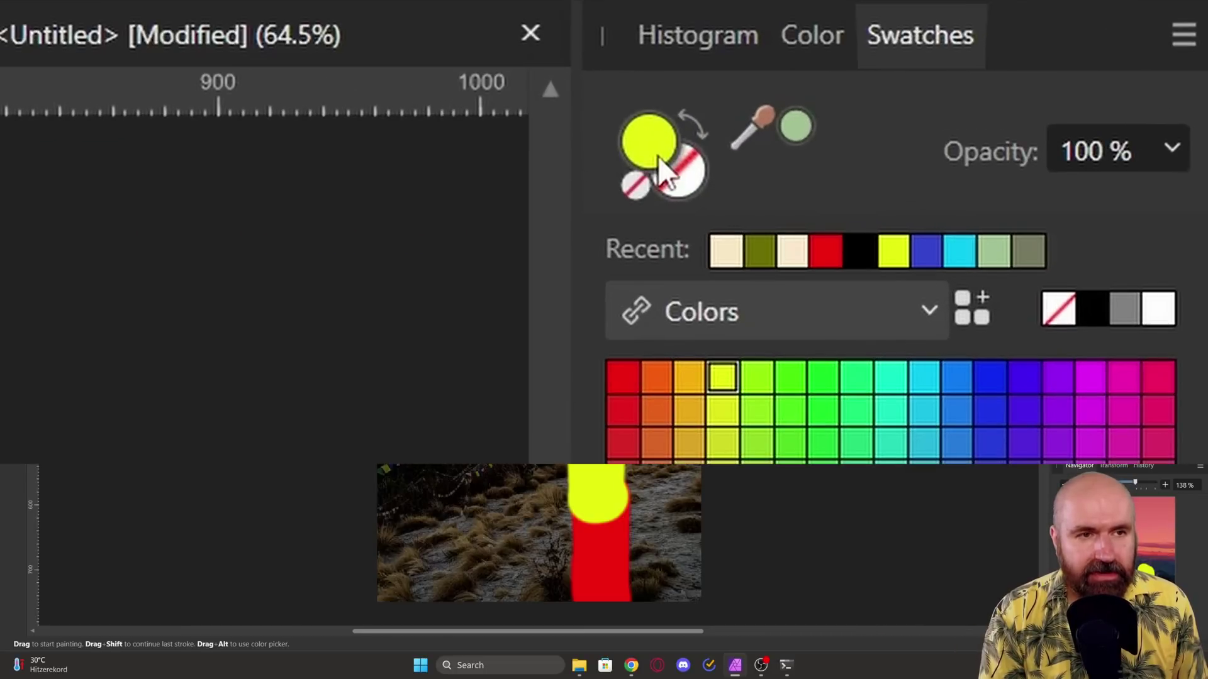
# Step: Pick a light peach skin tone (F8DBB8) as the primary colour on the HSL wheel
pyautogui.doubleClick(659, 163)
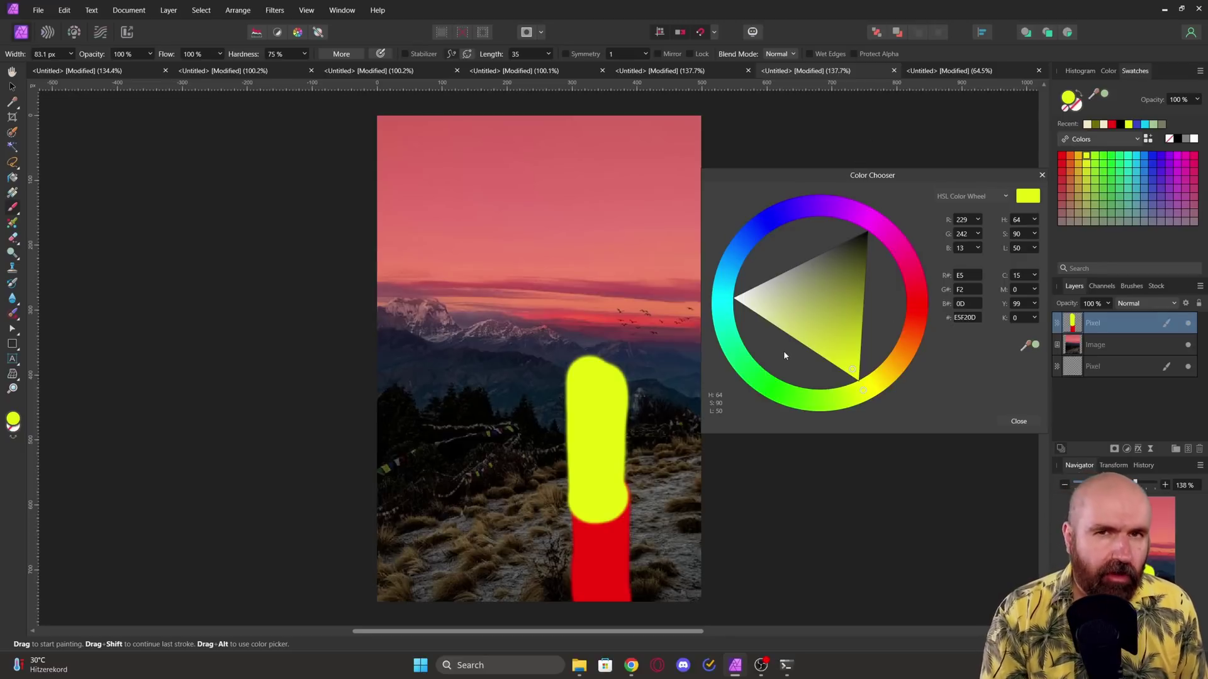
pyautogui.click(967, 196)
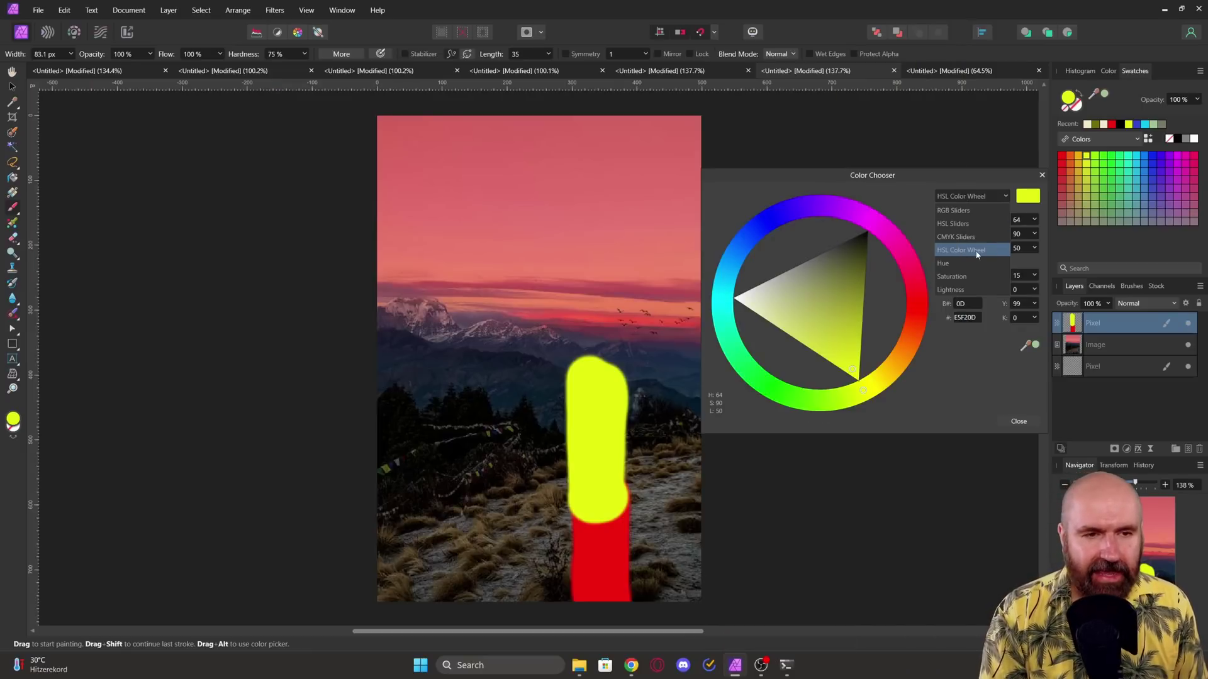
pyautogui.click(977, 254)
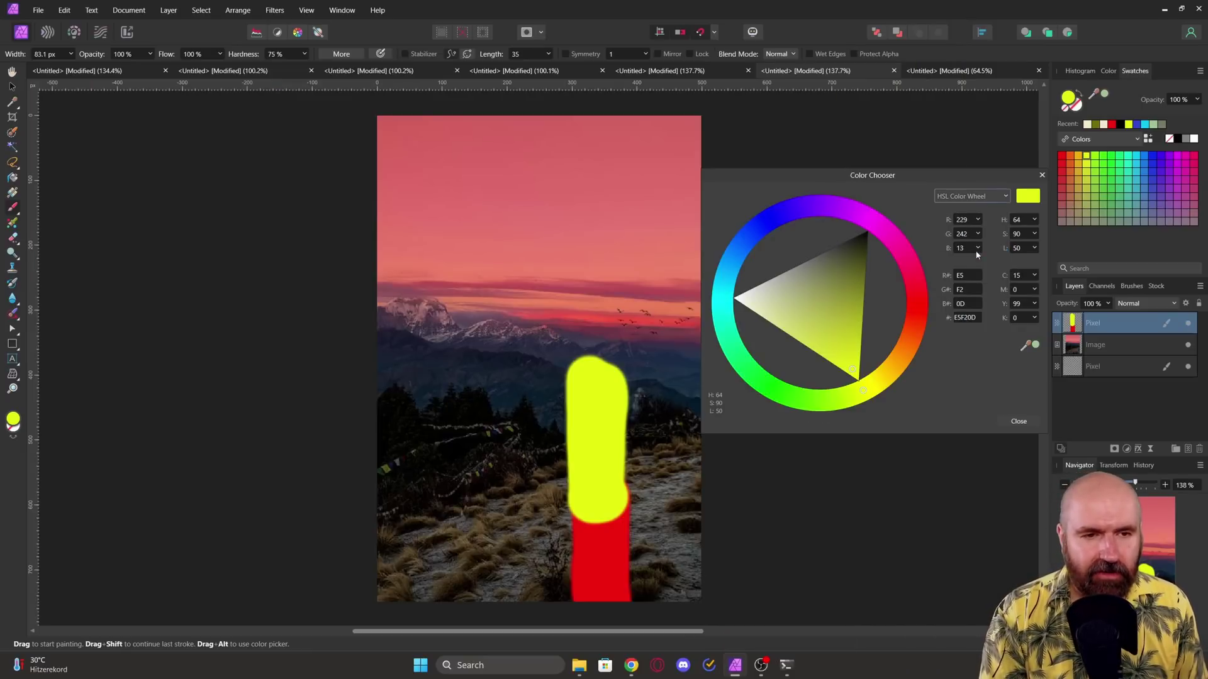
pyautogui.click(902, 358)
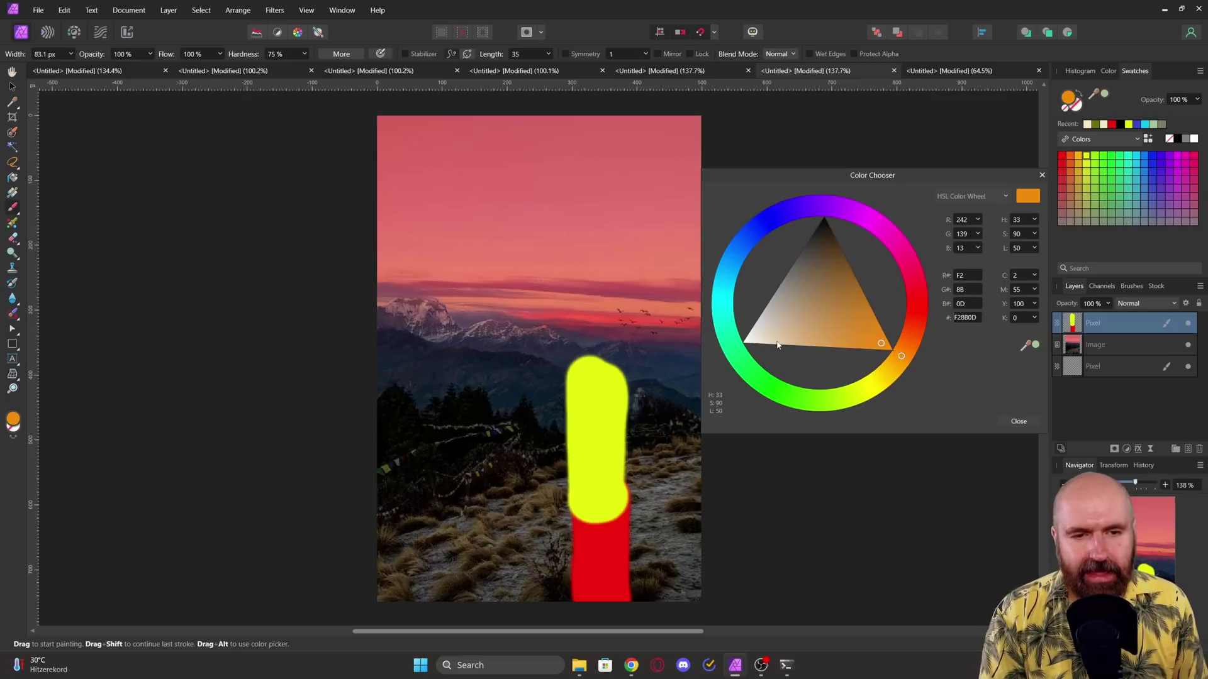
pyautogui.moveTo(773, 343); pyautogui.dragTo(775, 346)
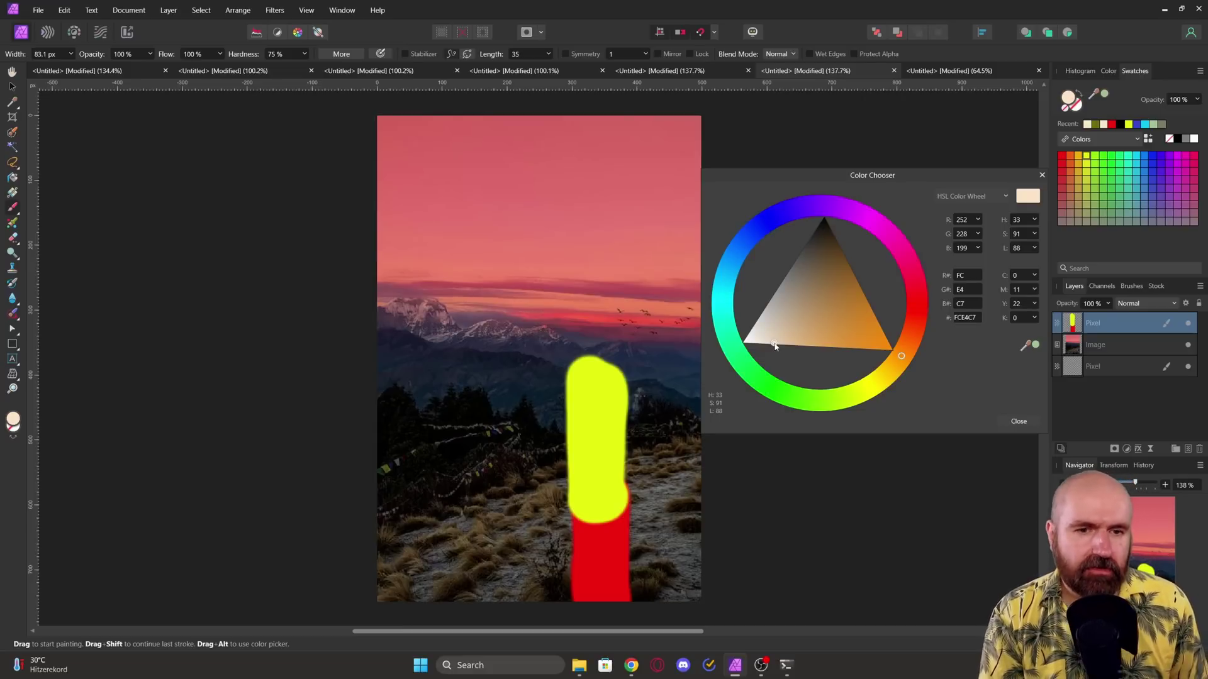
pyautogui.moveTo(775, 346); pyautogui.dragTo(842, 272)
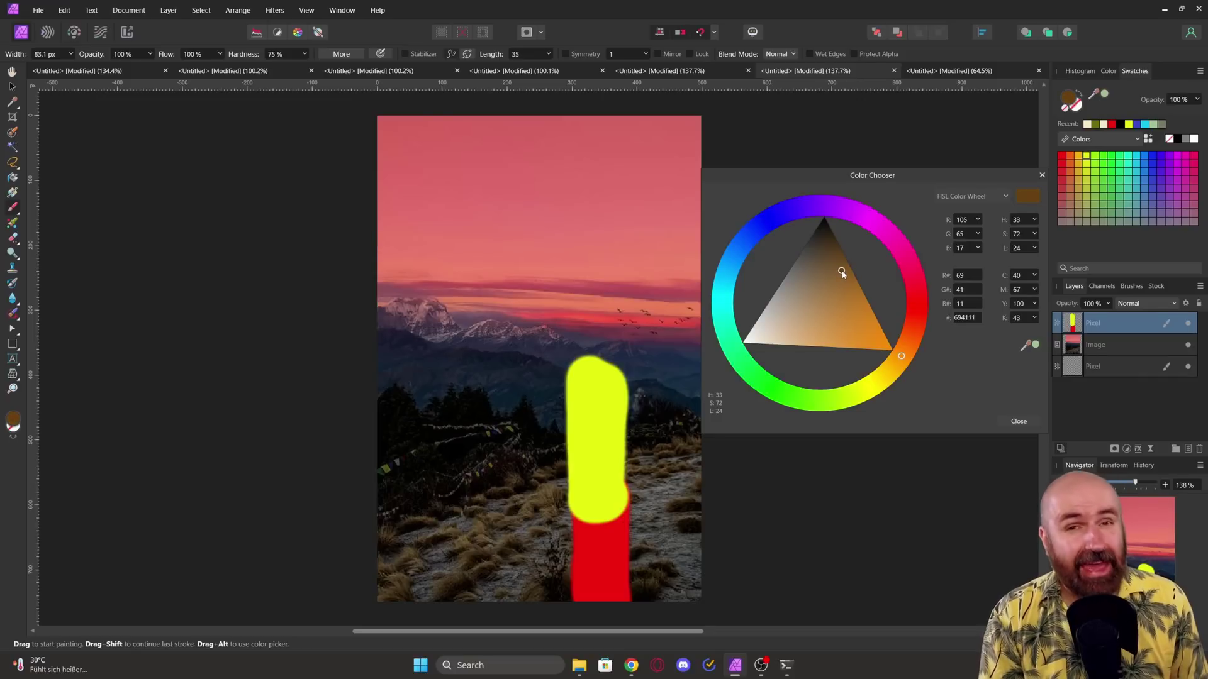
pyautogui.moveTo(841, 271); pyautogui.dragTo(781, 340)
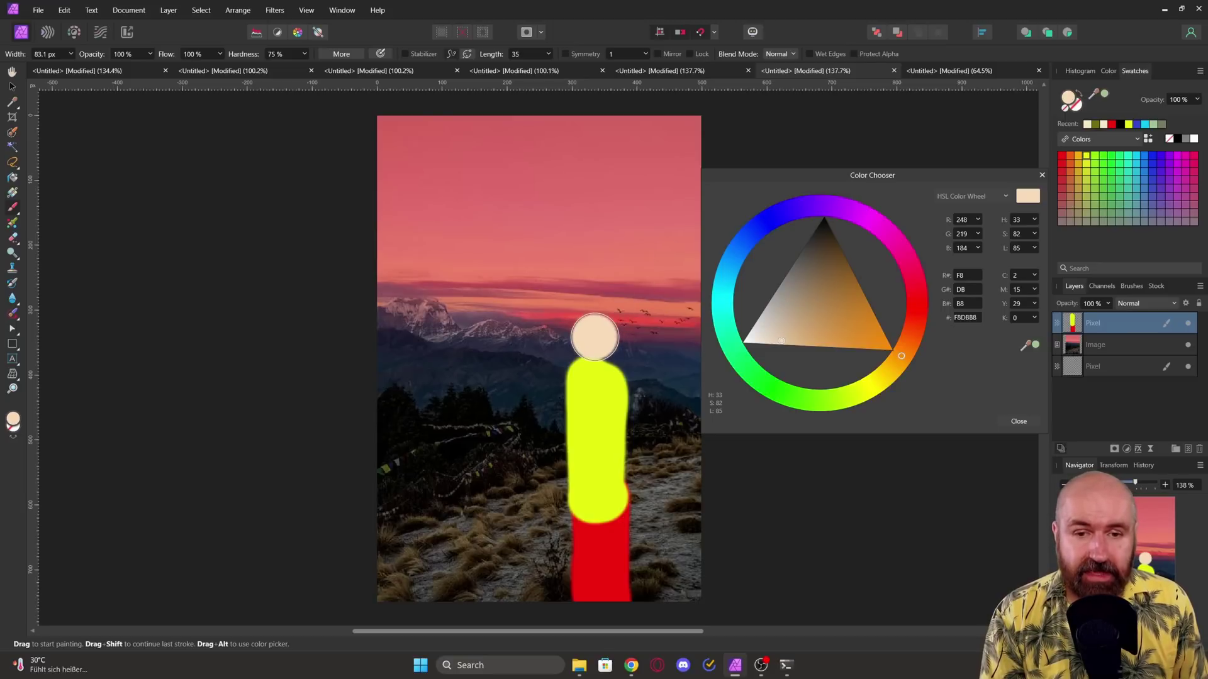
# Step: Paint a peach head above the yellow body and close the colour chooser
pyautogui.click(598, 326)
pyautogui.moveTo(600, 327); pyautogui.dragTo(603, 333)
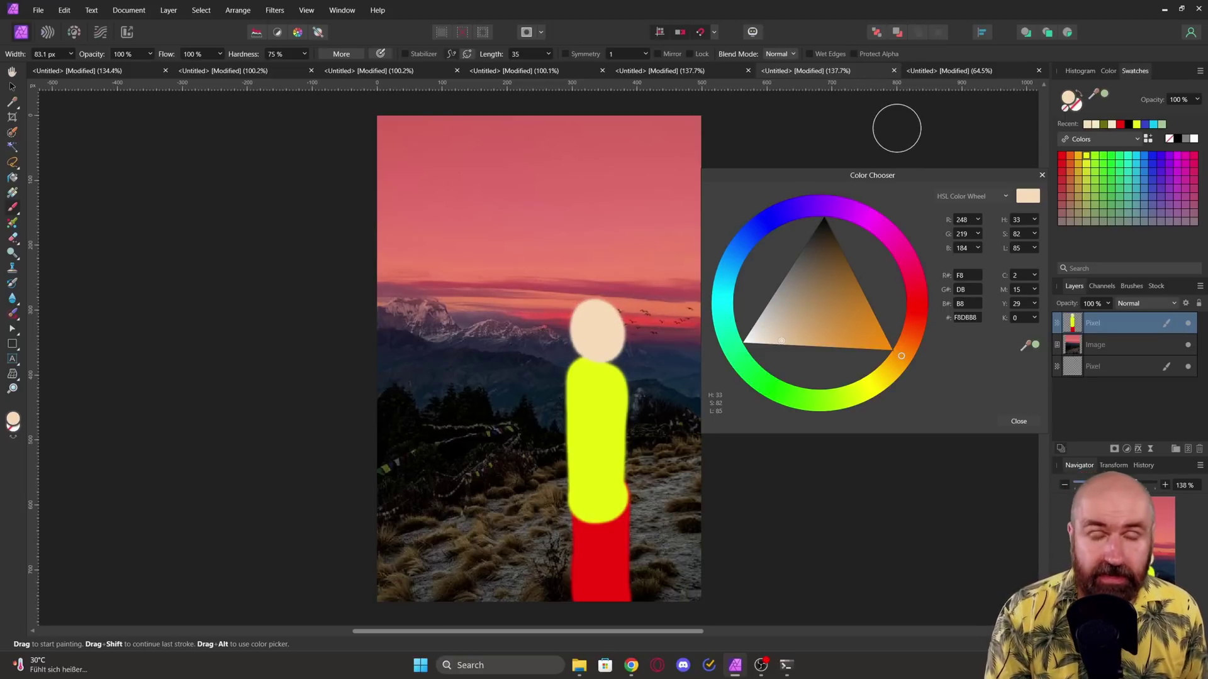
pyautogui.press('Escape')
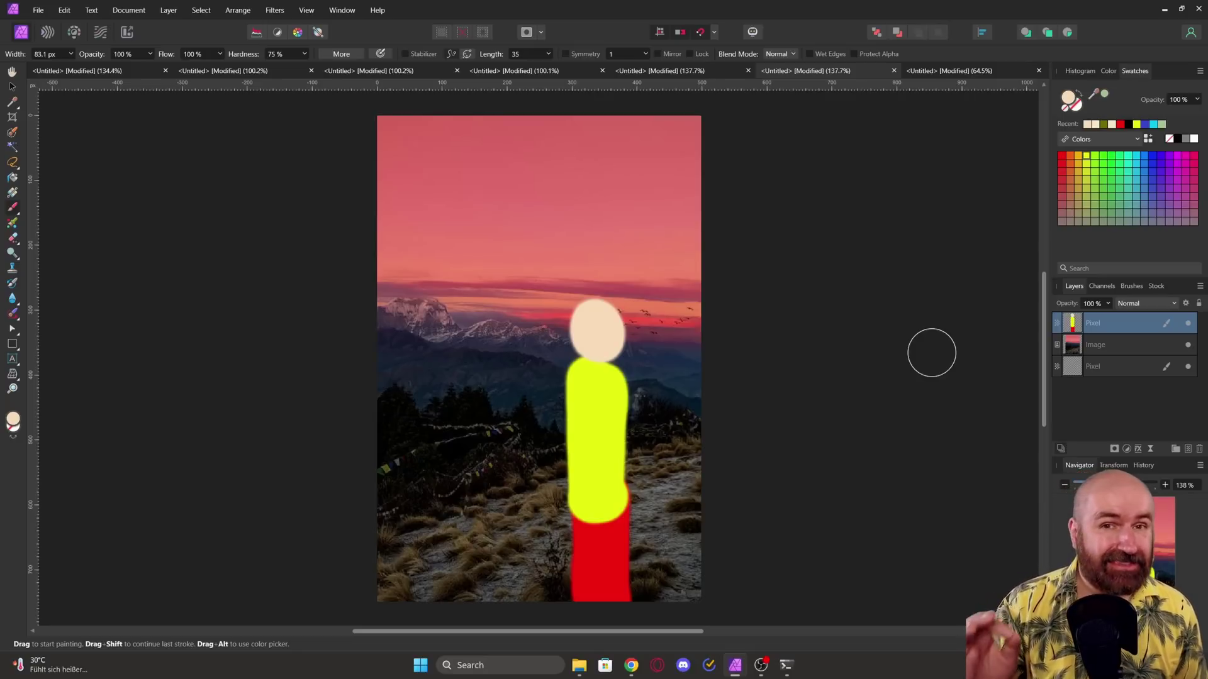
# Step: Export the painted image from the File menu
pyautogui.click(37, 10)
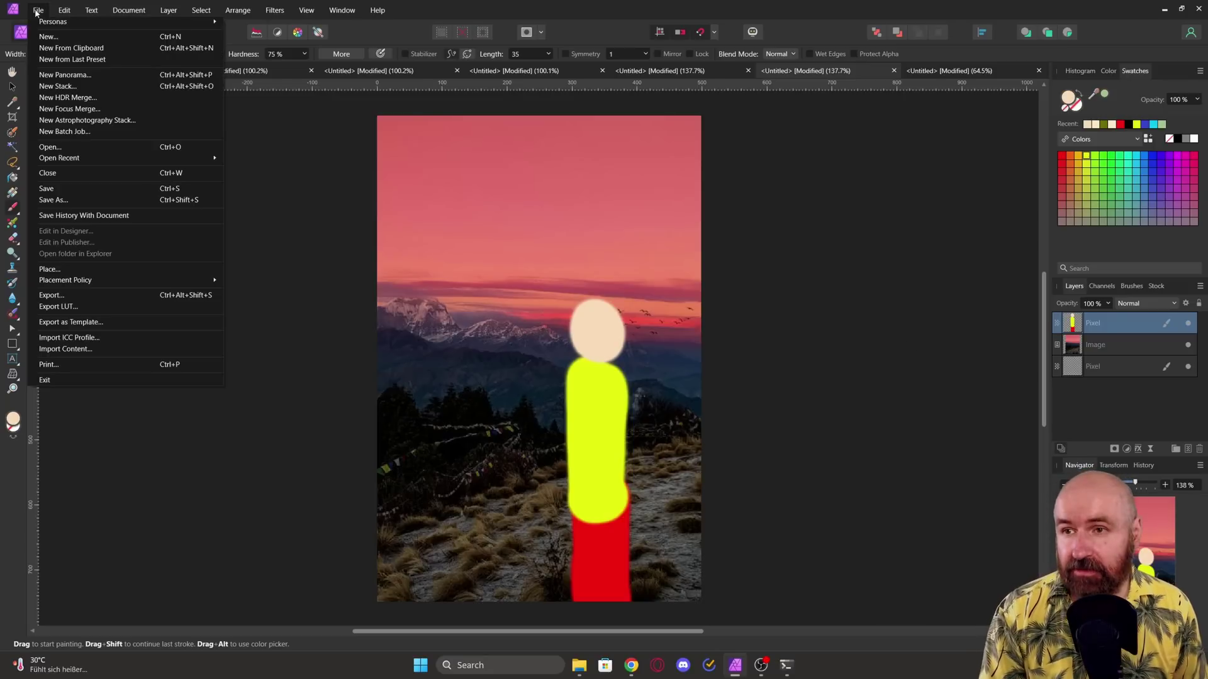
pyautogui.click(49, 295)
pyautogui.click(1005, 501)
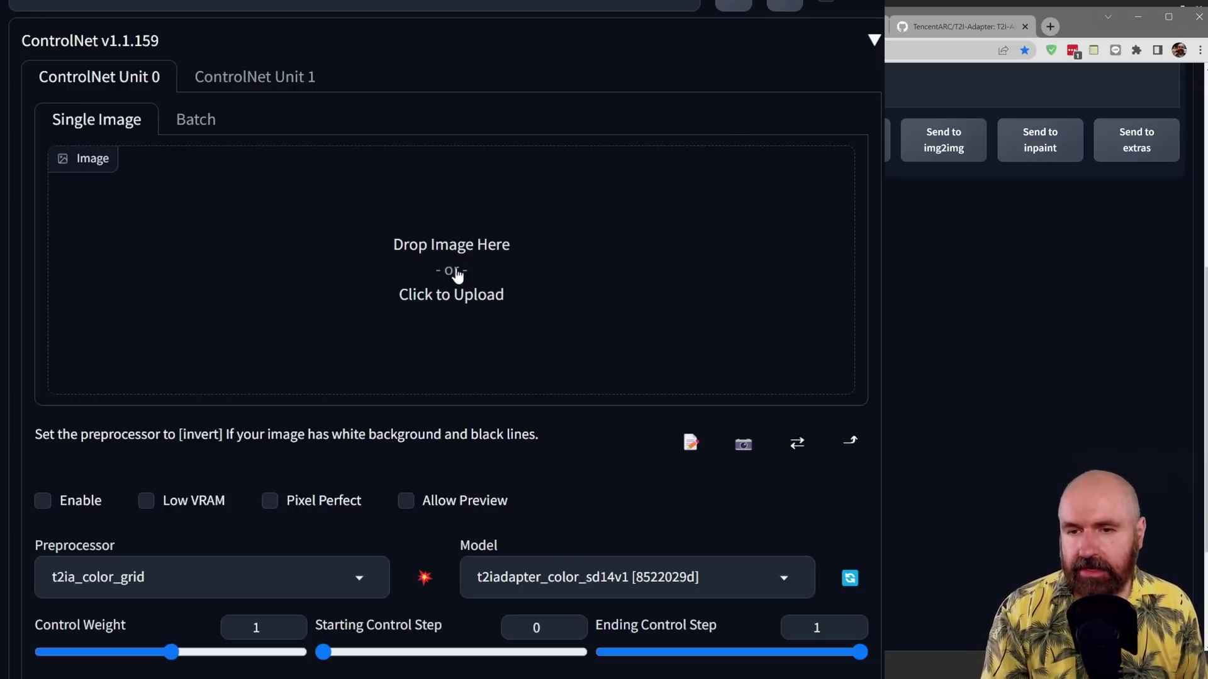
# Step: Load the painted sketch into ControlNet Unit 0, preview its colour grid, and enable it with Pixel Perfect
pyautogui.click(394, 259)
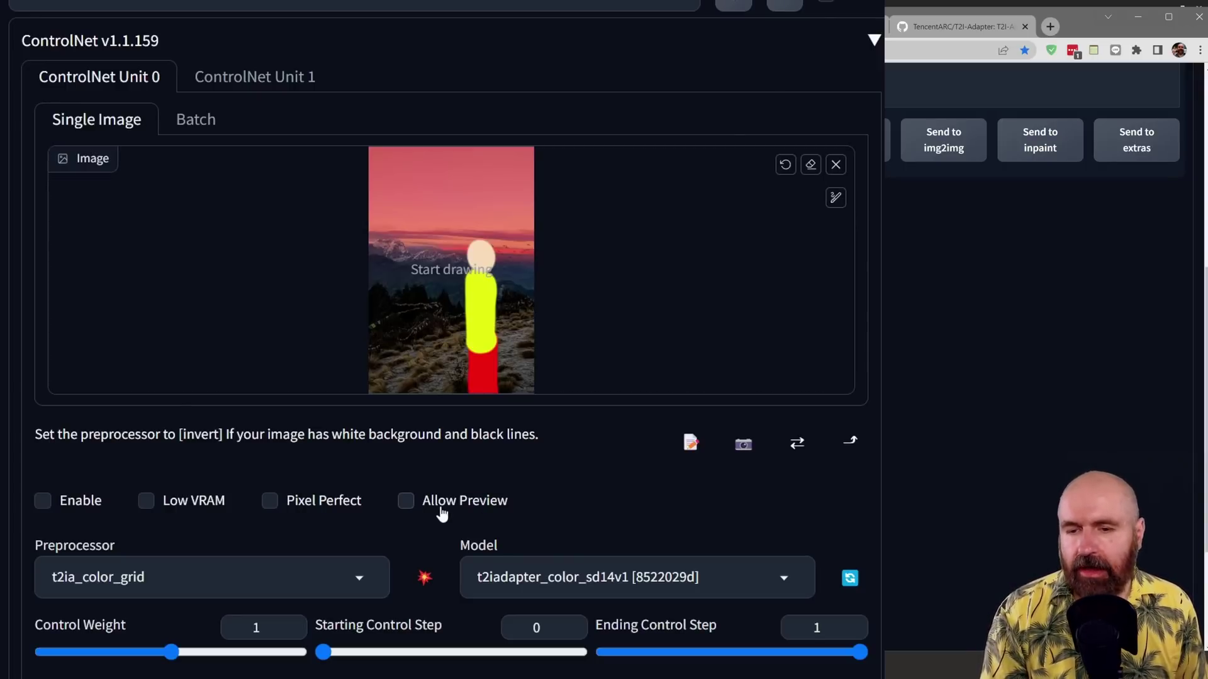
pyautogui.click(441, 508)
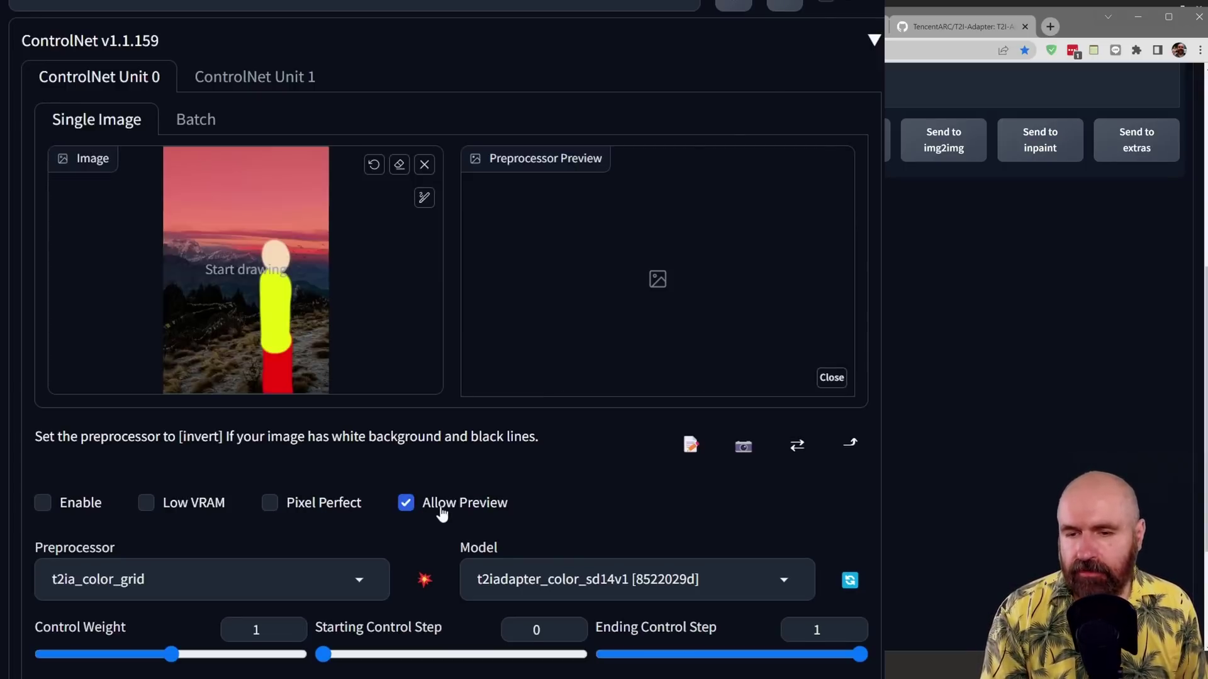
pyautogui.click(425, 584)
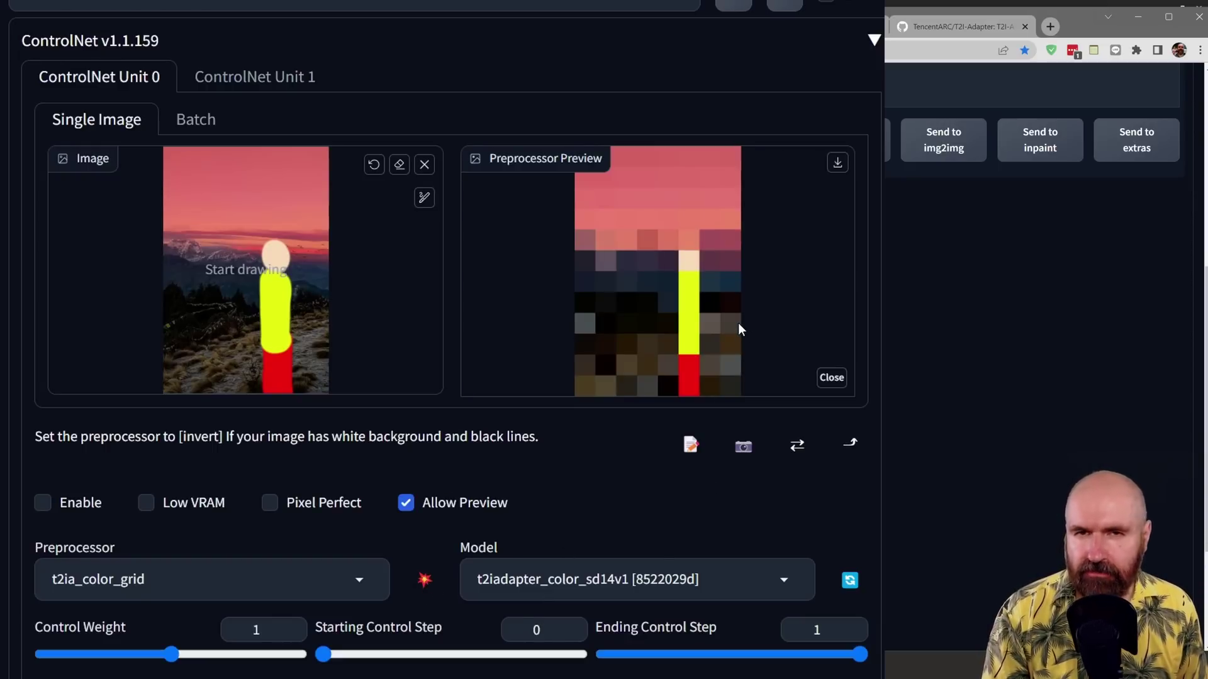
pyautogui.click(307, 513)
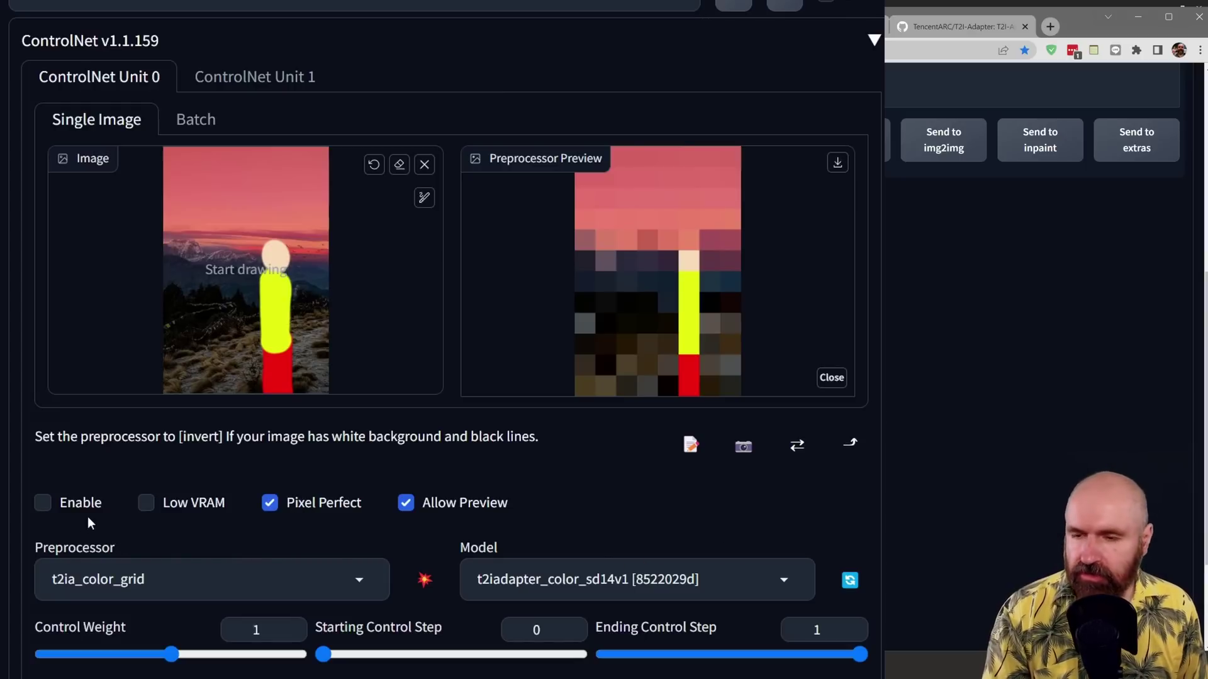
pyautogui.click(62, 513)
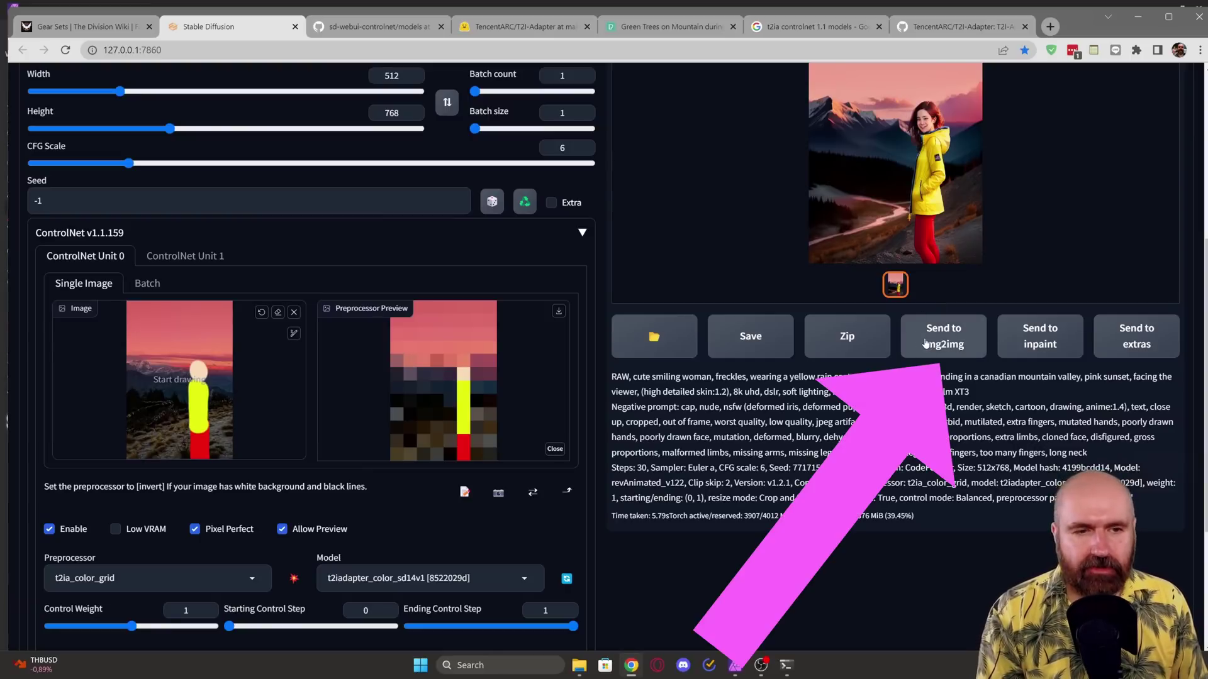
# Step: Send the generated image to img2img at 1024×1536 with denoising strength 0.15
pyautogui.click(925, 343)
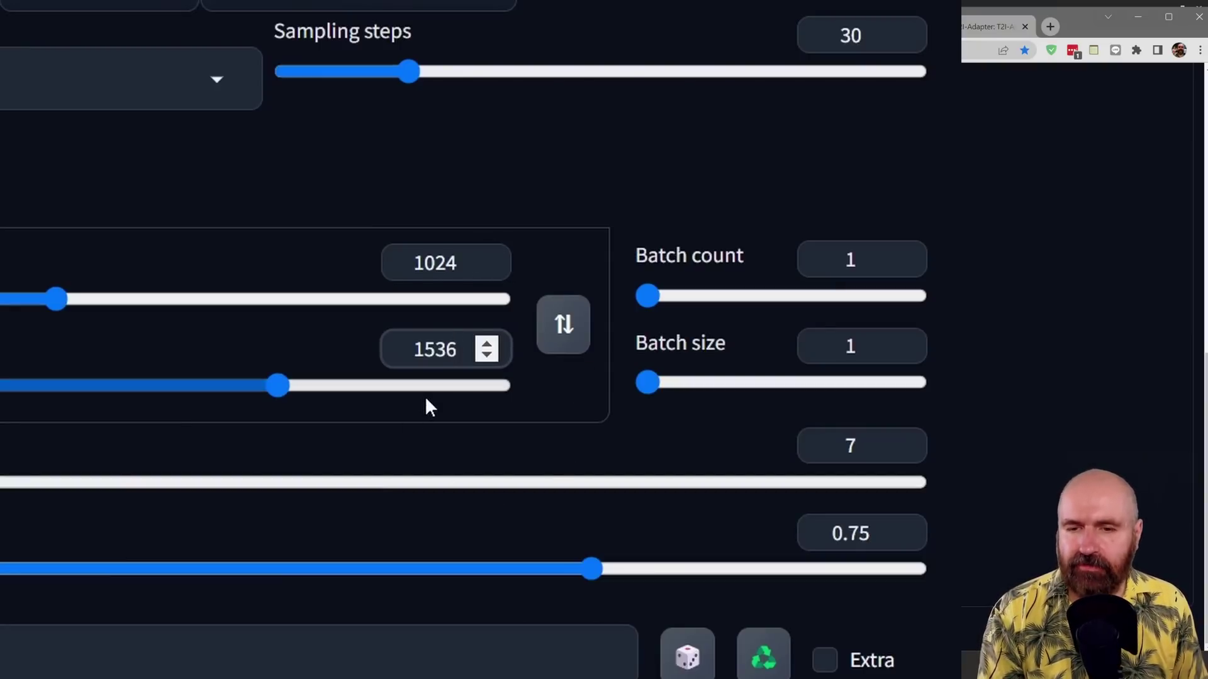
pyautogui.click(0, 567)
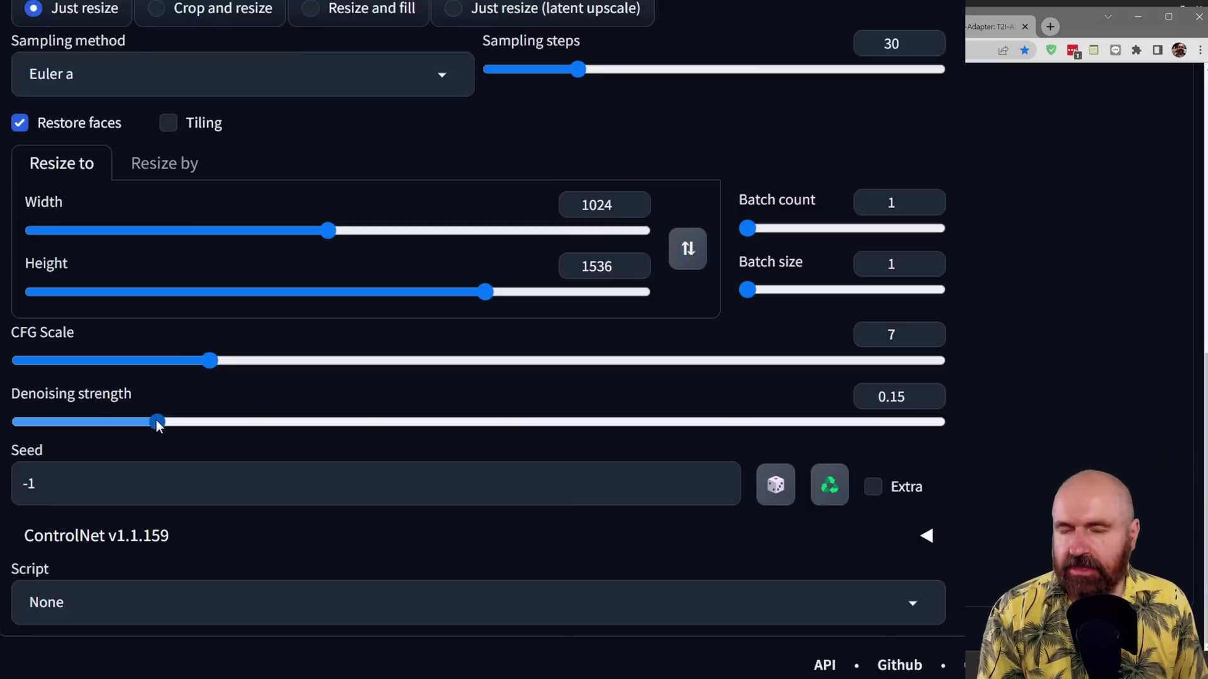